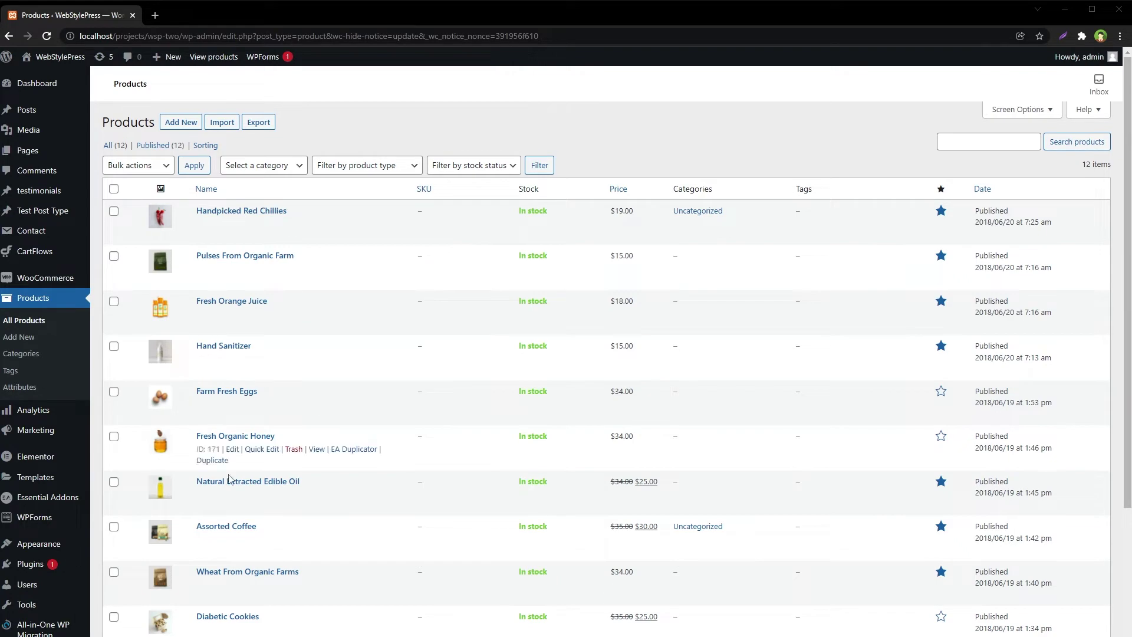
# Step: Open the Plugins Add New page in a separate browser tab
pyautogui.moveTo(31, 566)
pyautogui.middleClick(131, 591)
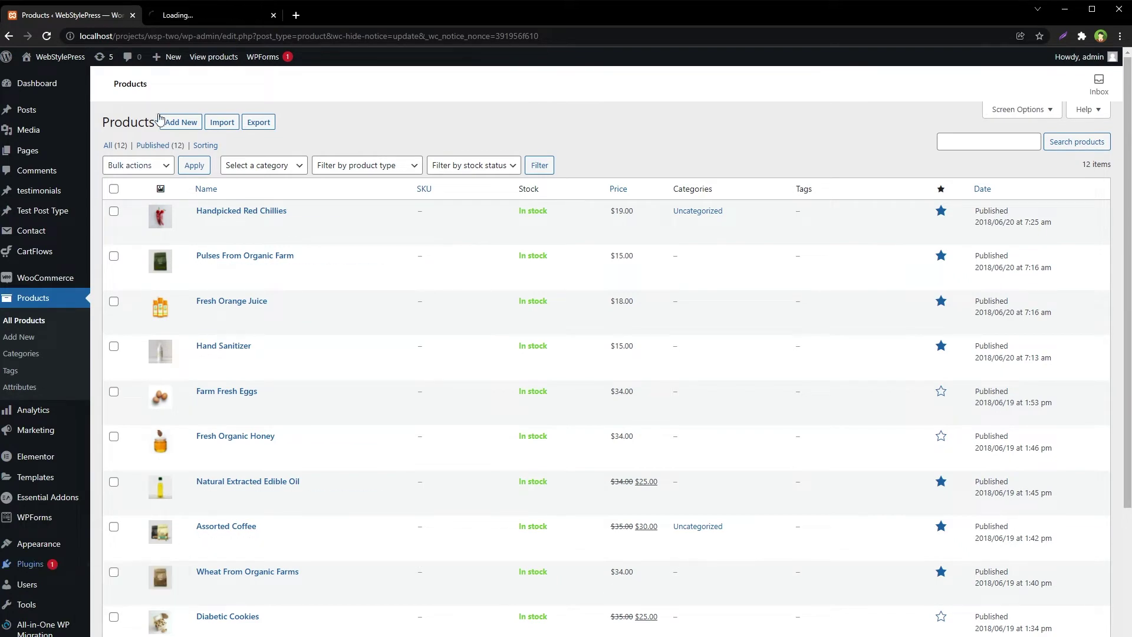
# Step: Search for Country Based Restrictions for WooCommerce, then install and activate it
pyautogui.click(199, 15)
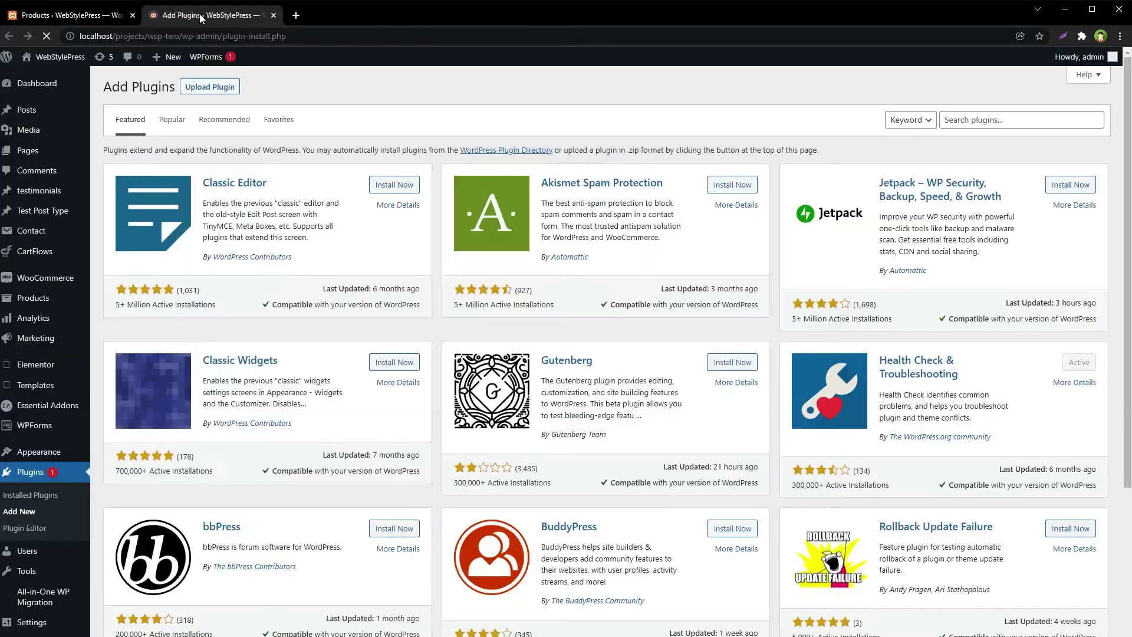
pyautogui.write('Country Based Restrictions')
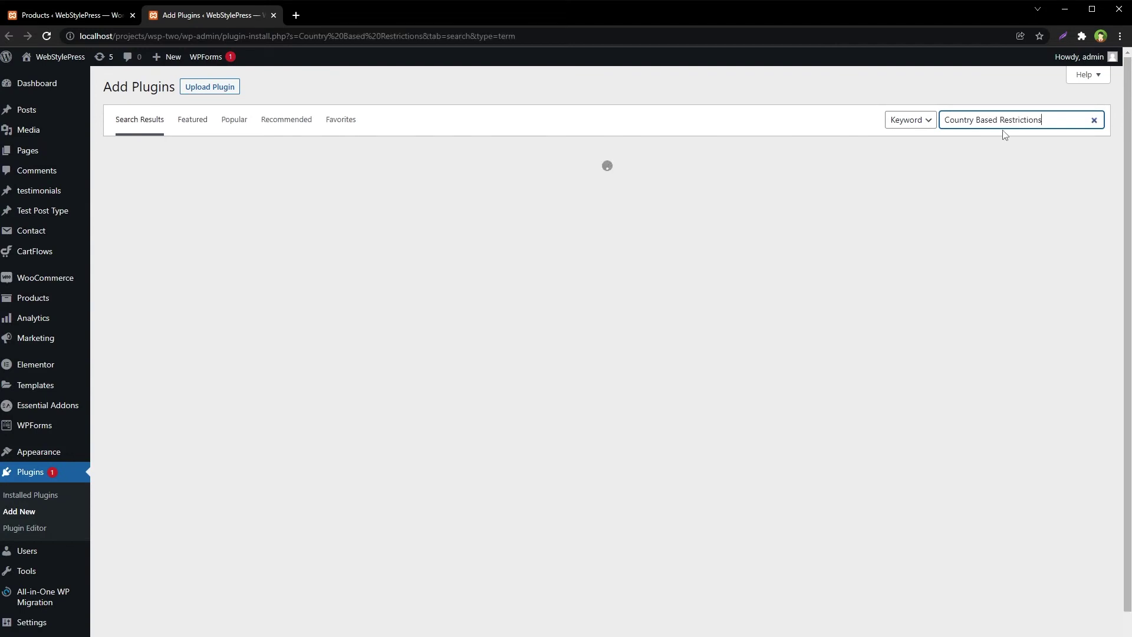
pyautogui.moveTo(1005, 122); pyautogui.dragTo(937, 111)
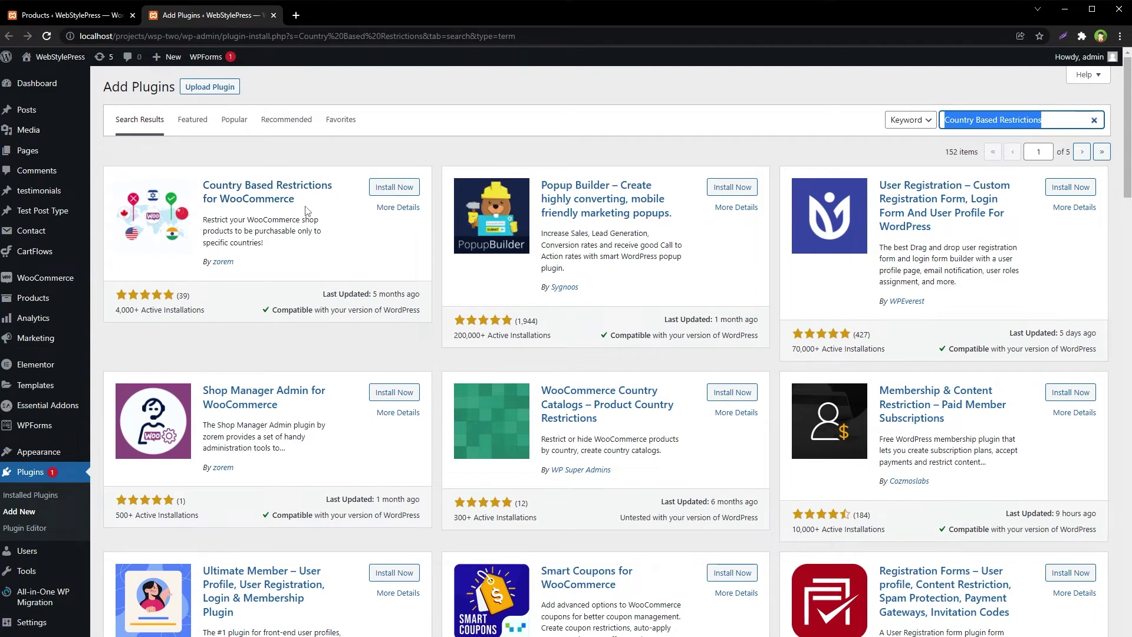
pyautogui.click(393, 192)
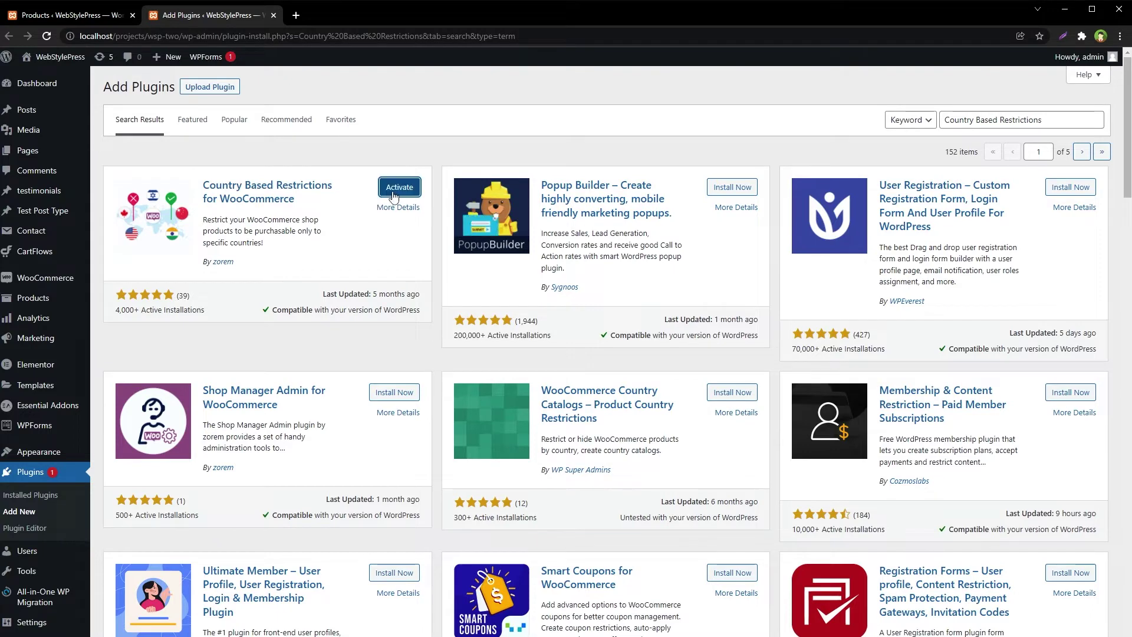
pyautogui.click(393, 188)
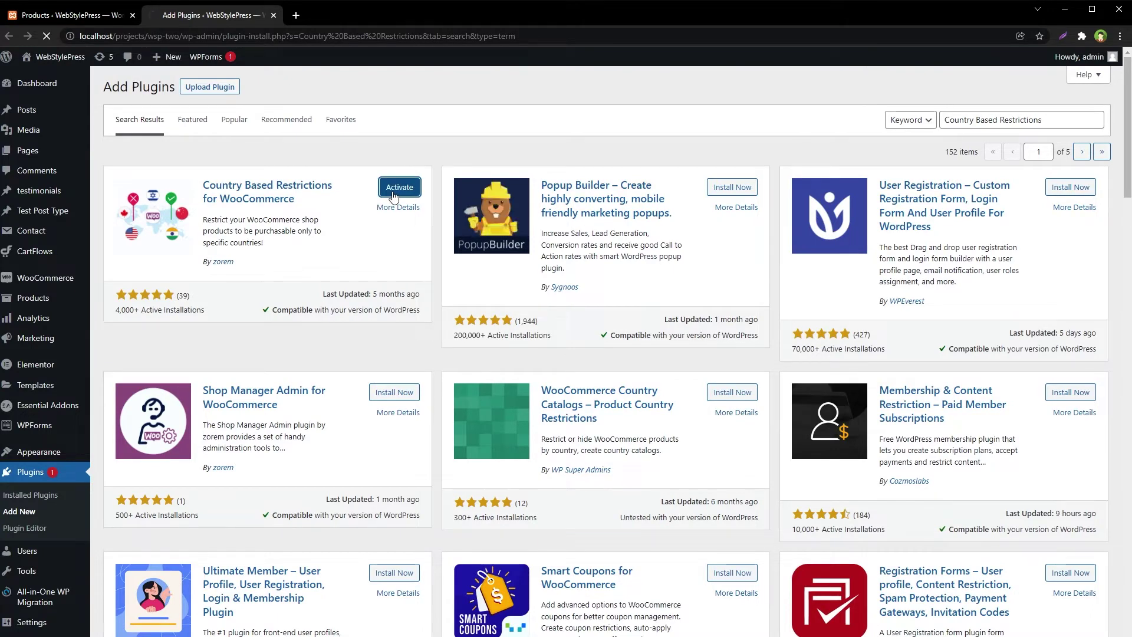
# Step: Find the Country Based Restrictions plugin in the installed list and open its settings
pyautogui.hotkey('ctrl', 'f')
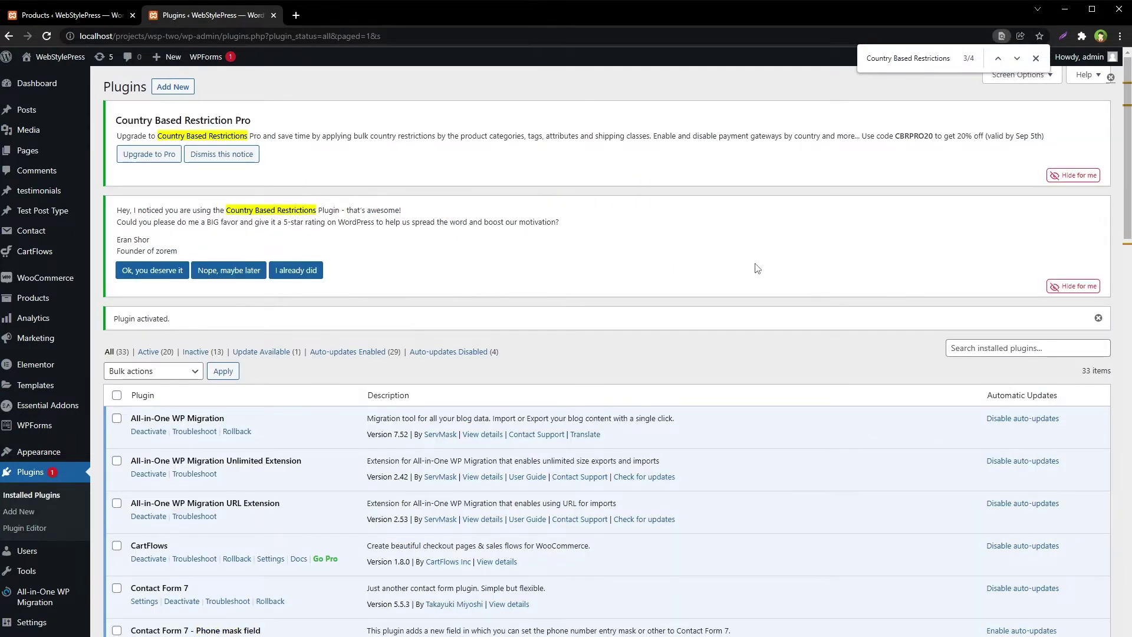
pyautogui.press('Return')
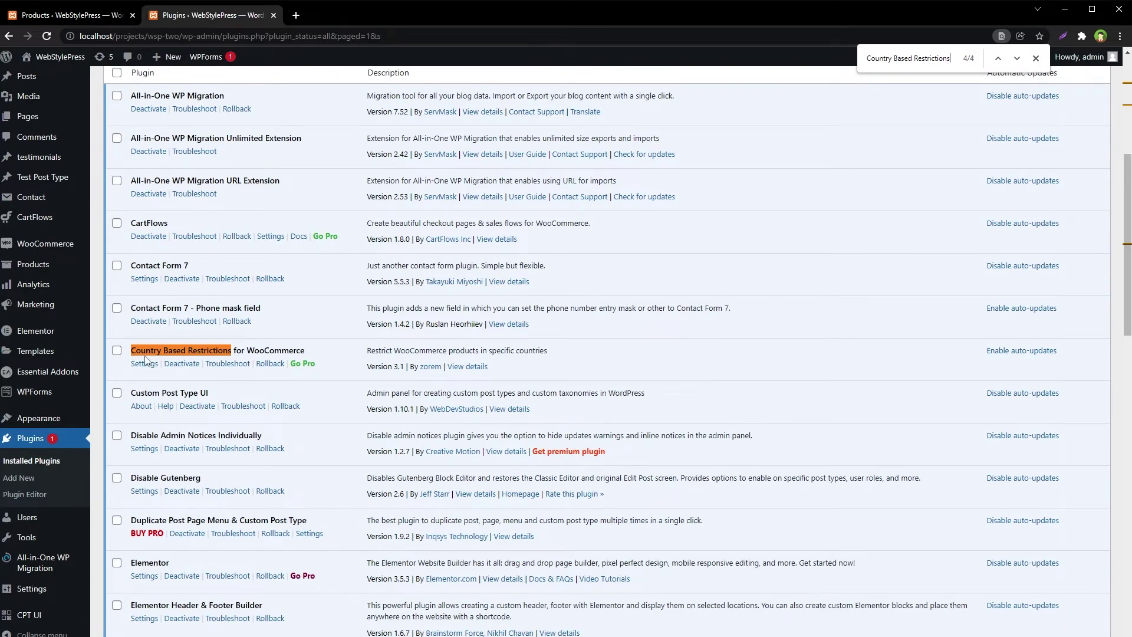
pyautogui.hotkey('ctrl', '+')
pyautogui.hotkey('ctrl', '+')
pyautogui.scroll(-2, 436, 421)
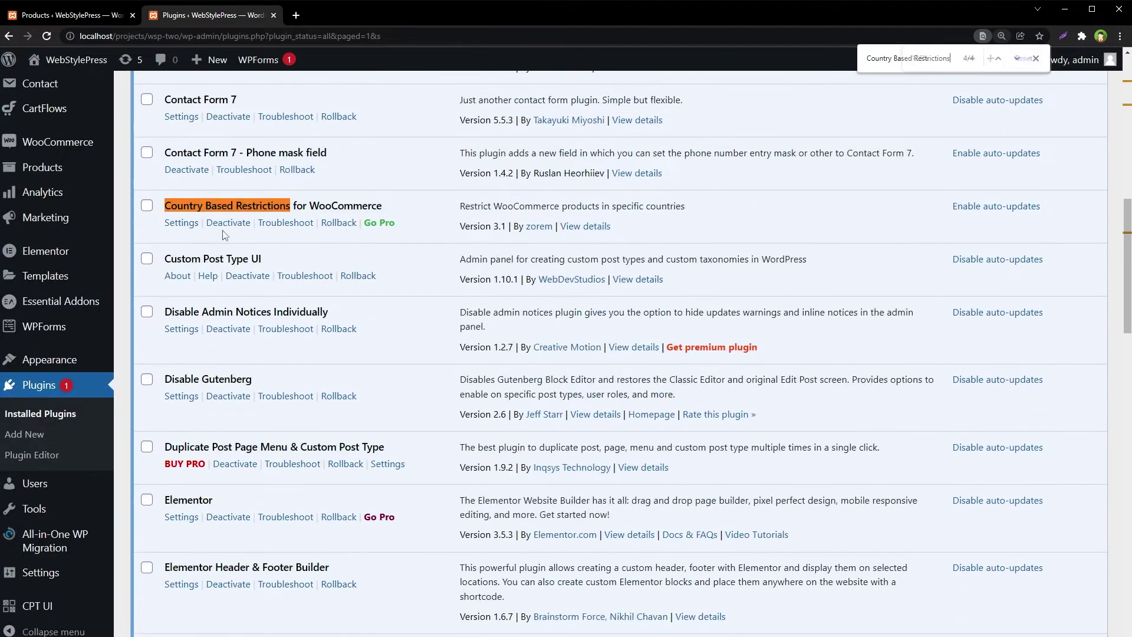
pyautogui.click(177, 223)
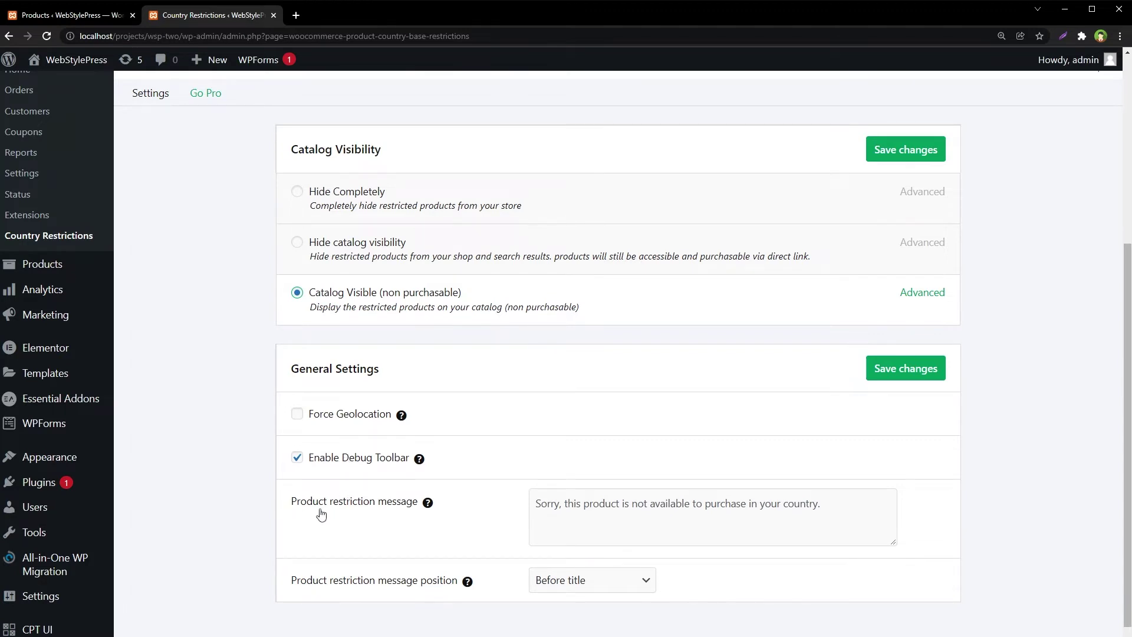
# Step: Save the restrictions with Catalog Visible (non purchasable) and the restriction message before title
pyautogui.click(576, 504)
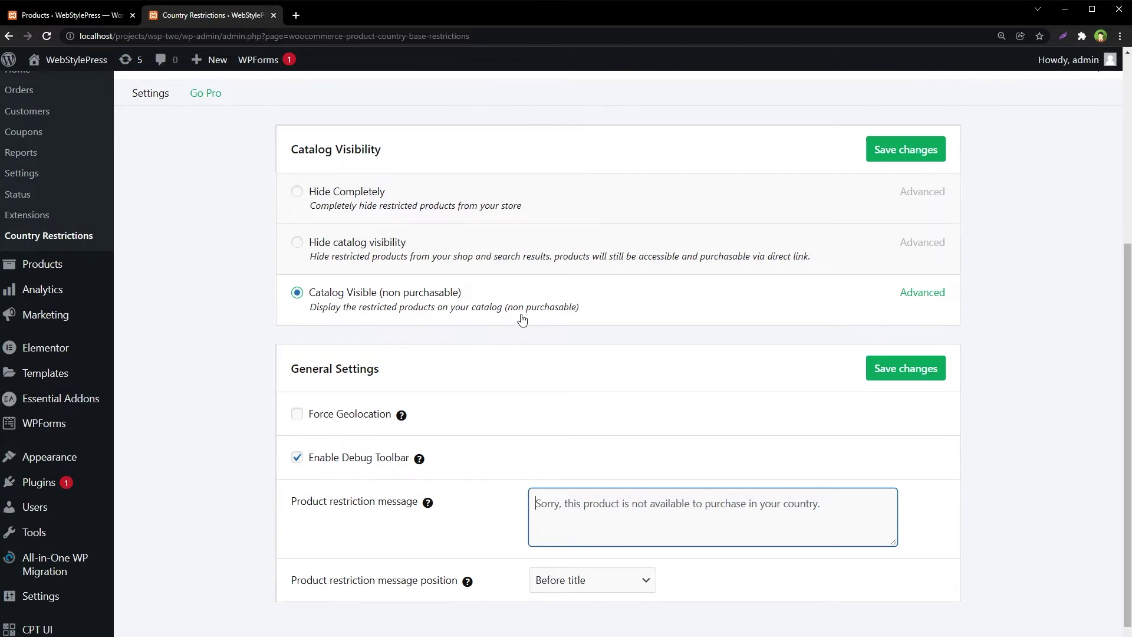
pyautogui.click(931, 158)
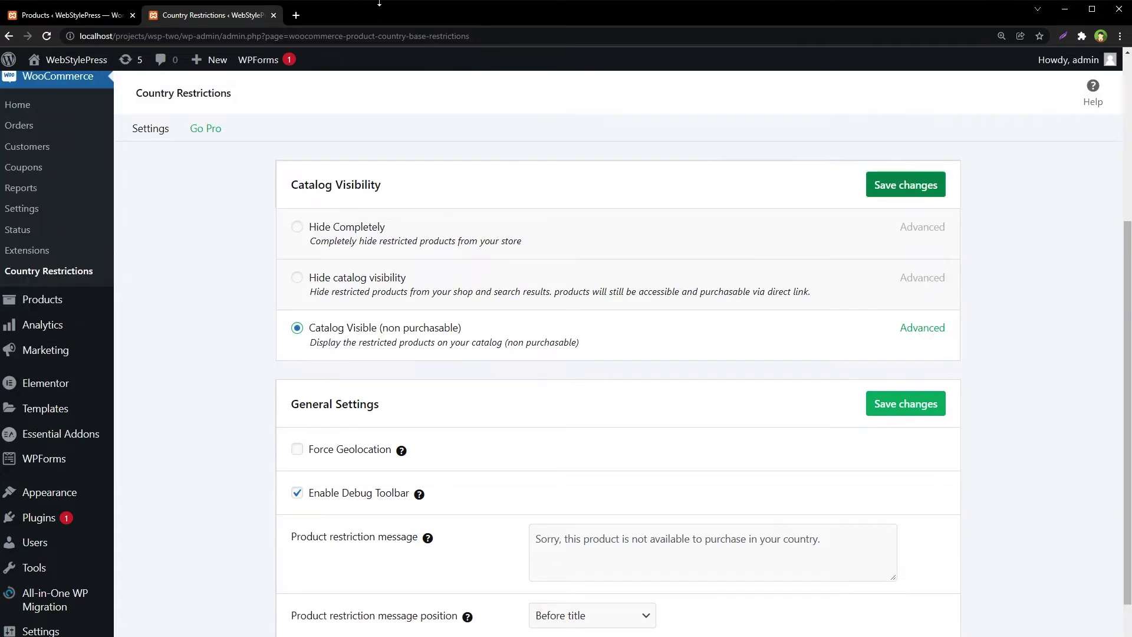
# Step: Reload the products list and open Handpicked Red Chillies in the product editor
pyautogui.click(68, 15)
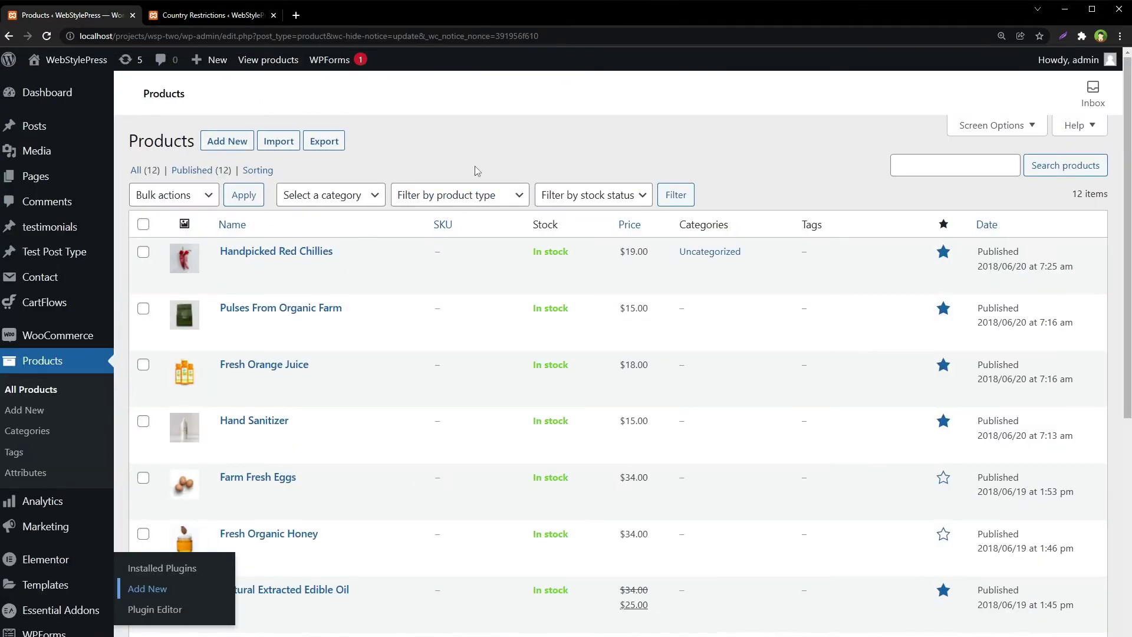
pyautogui.rightClick(706, 125)
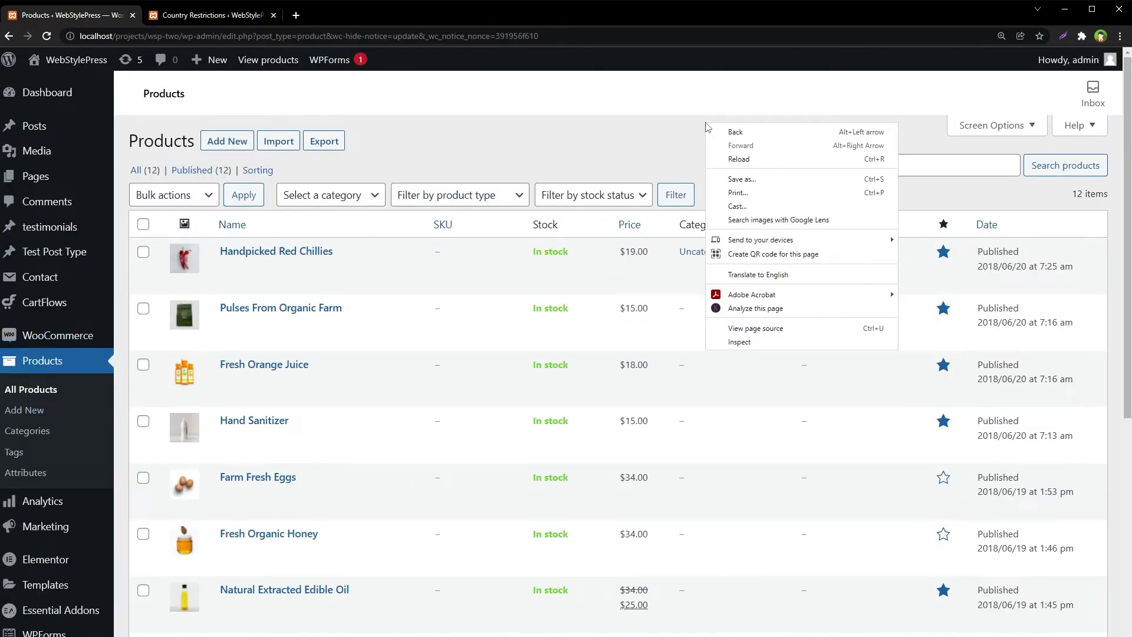
pyautogui.click(739, 160)
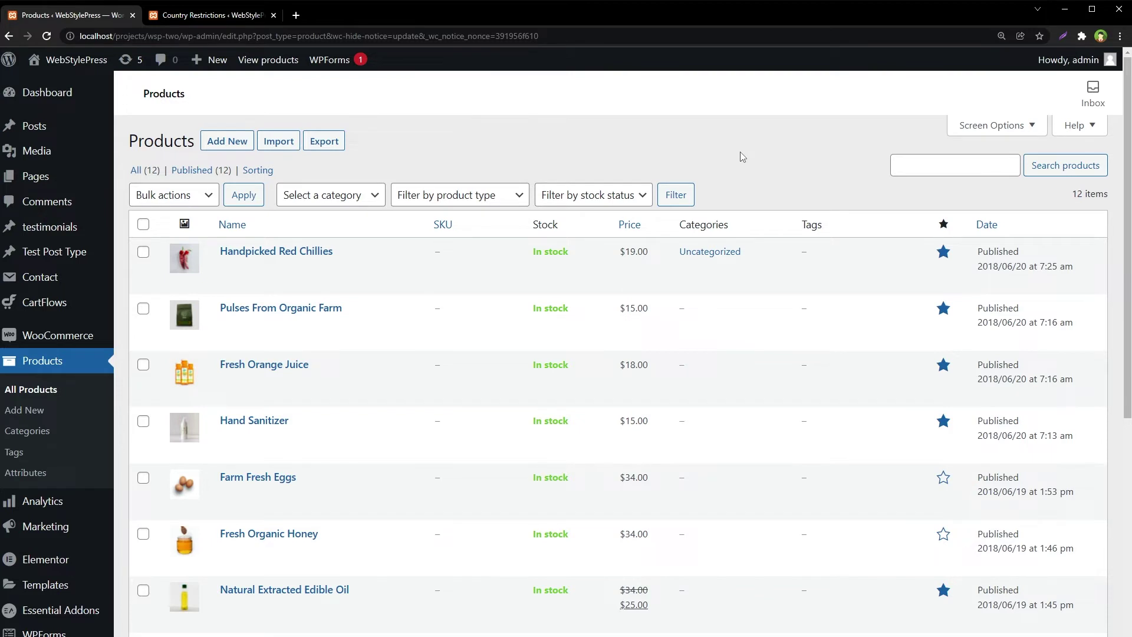
pyautogui.click(264, 269)
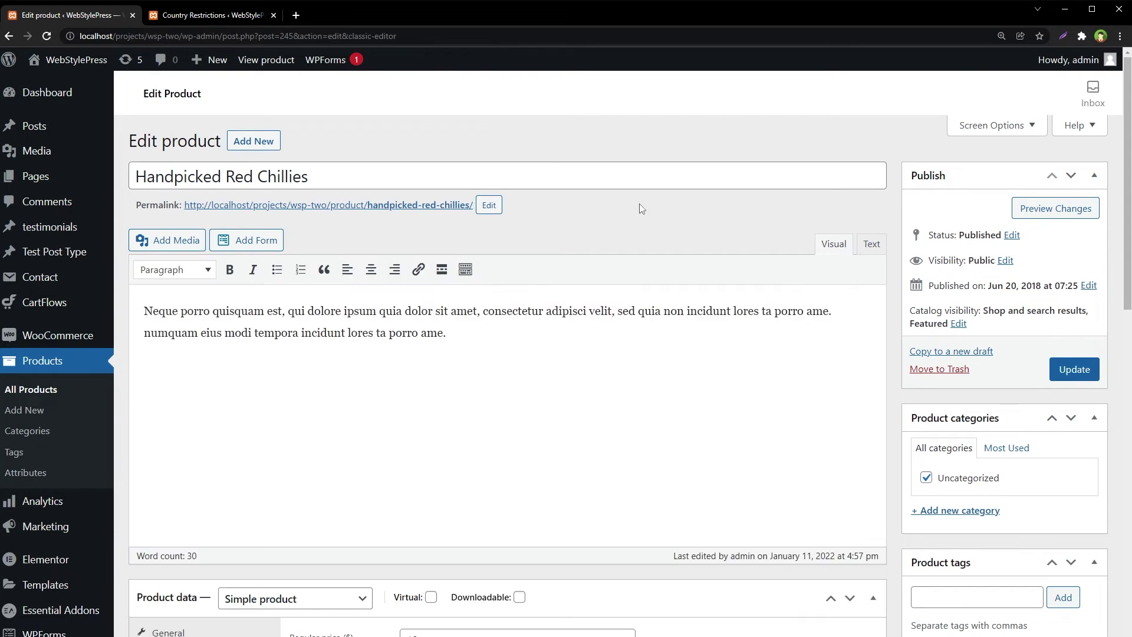
# Step: Check the Country Restrictions rule, leaving it as Product Available for all countries
pyautogui.scroll(-7, 631, 198)
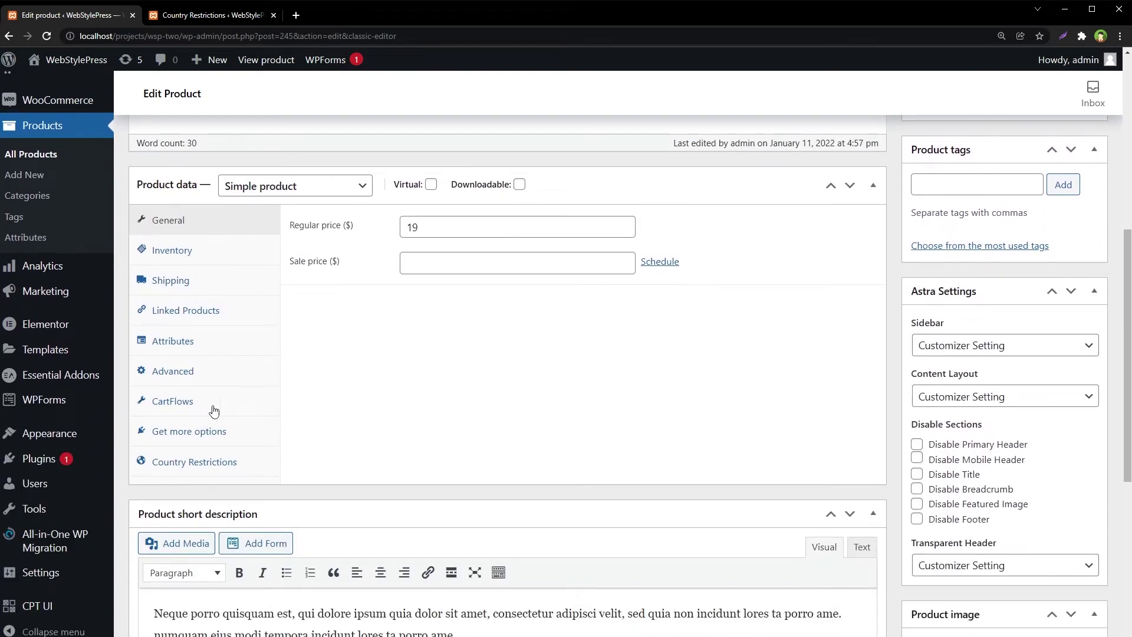
pyautogui.click(198, 467)
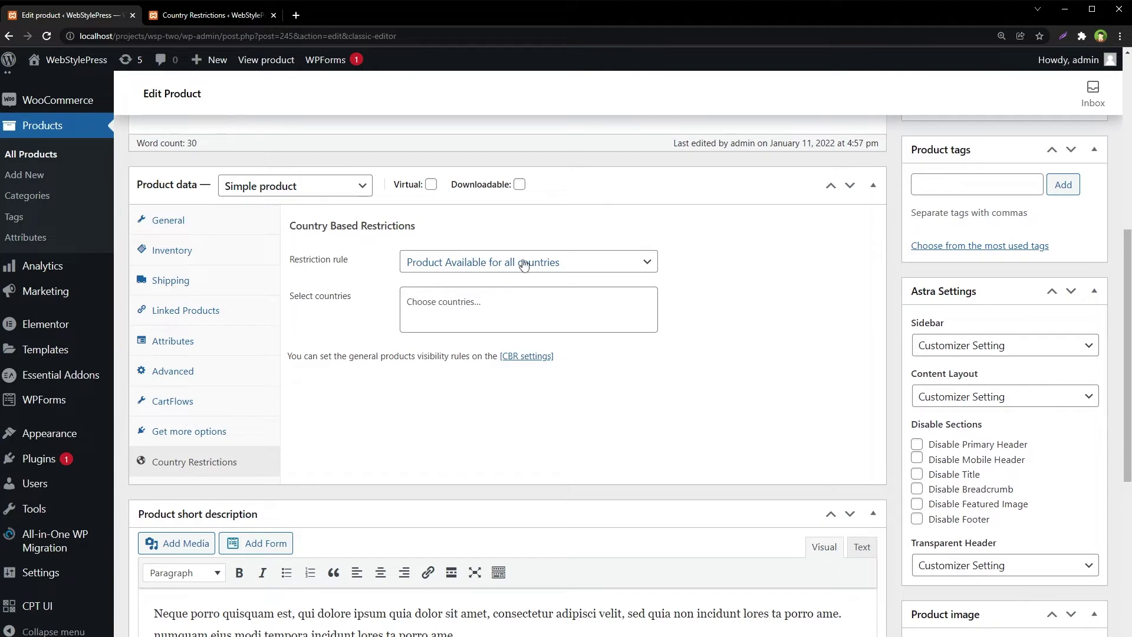
pyautogui.moveTo(299, 260); pyautogui.dragTo(356, 260)
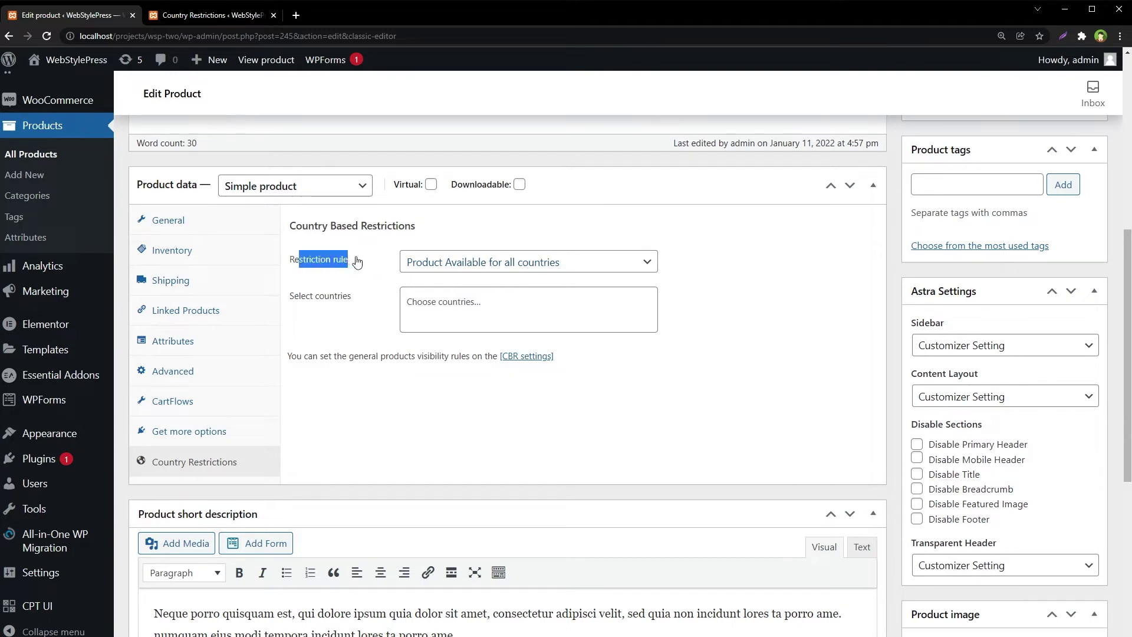
pyautogui.click(476, 264)
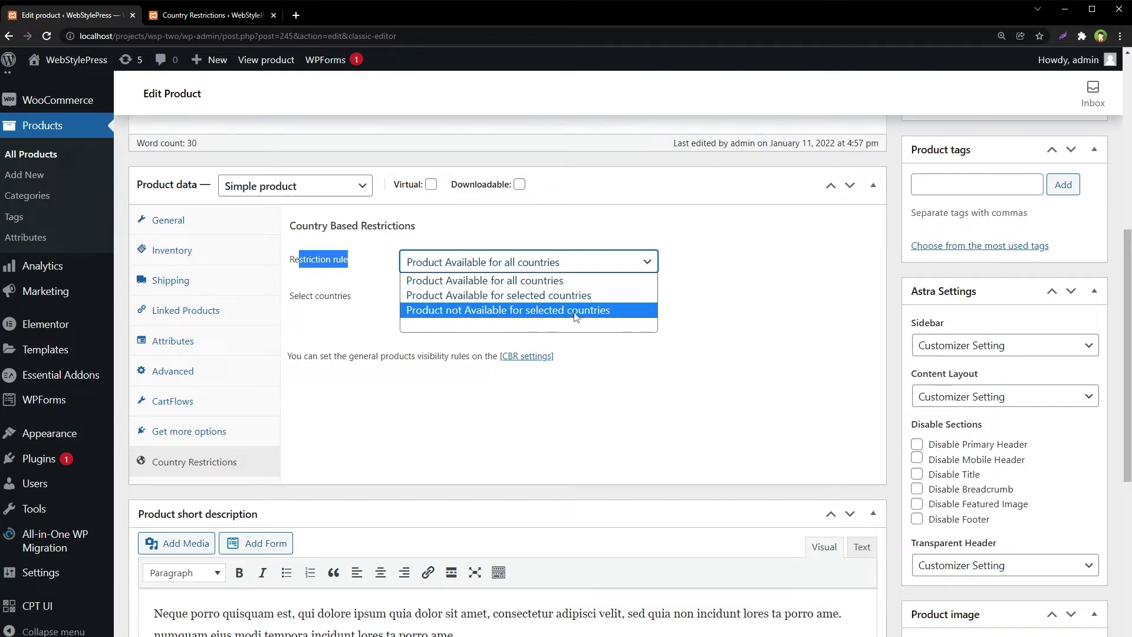
pyautogui.click(725, 292)
# Step: Review the country list without choosing any, then open the product's permalink in a new tab
pyautogui.click(486, 301)
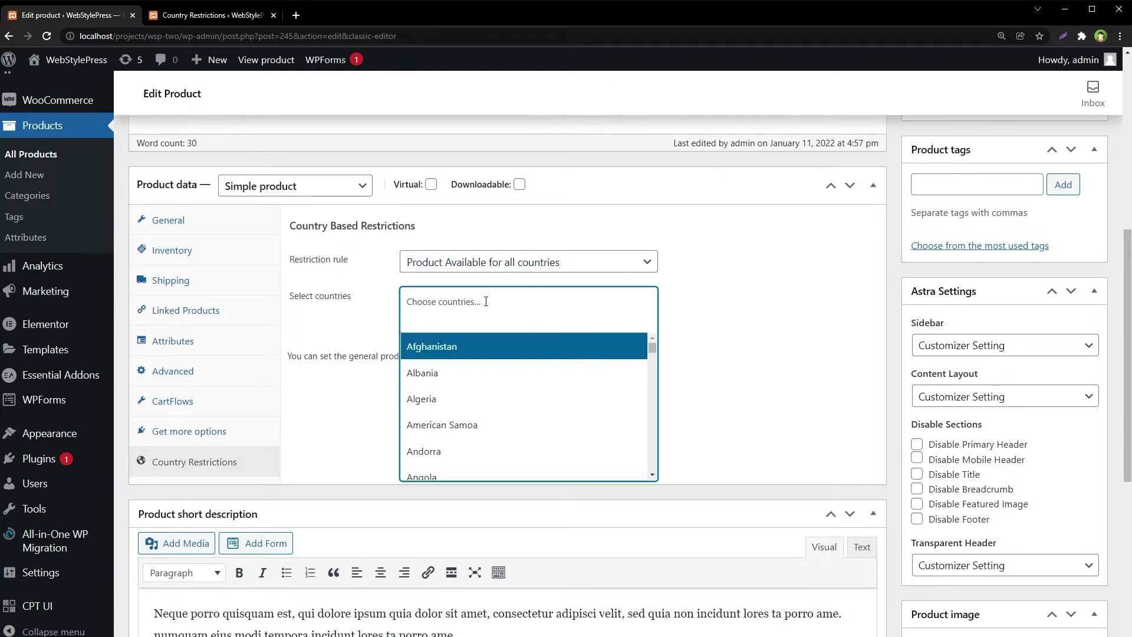
pyautogui.scroll(-5, 556, 378)
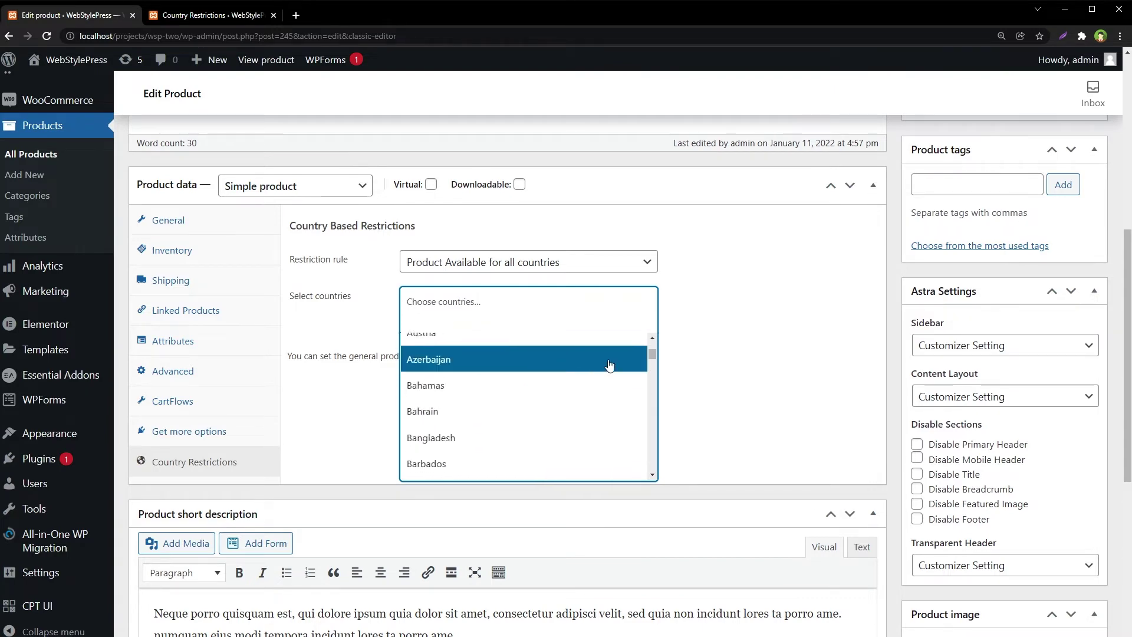
pyautogui.click(748, 339)
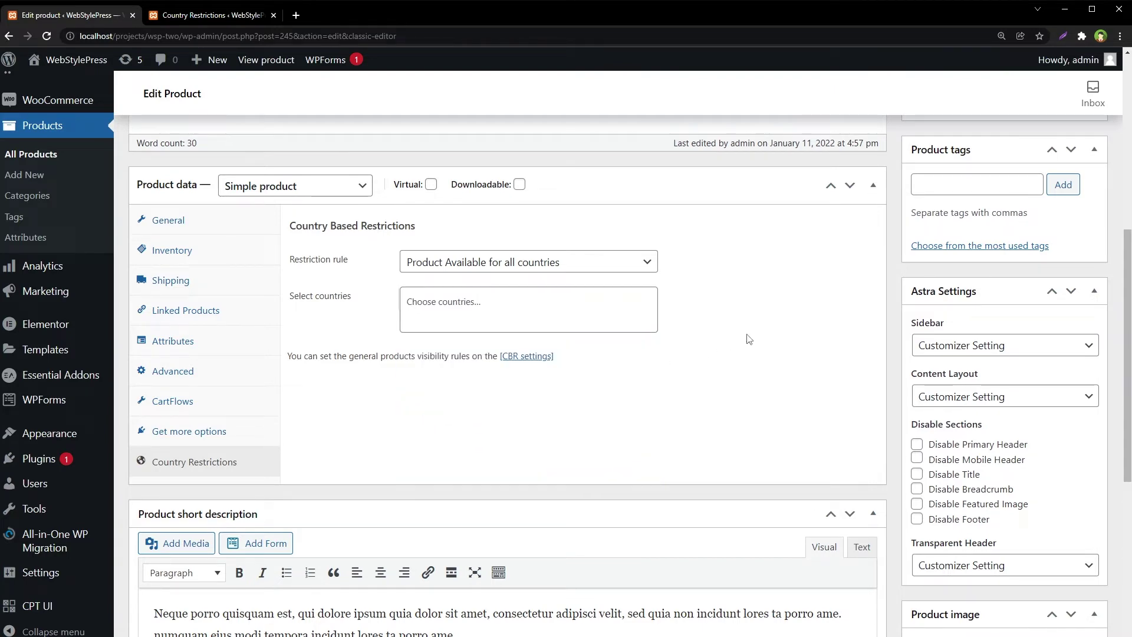
pyautogui.scroll(7, 748, 339)
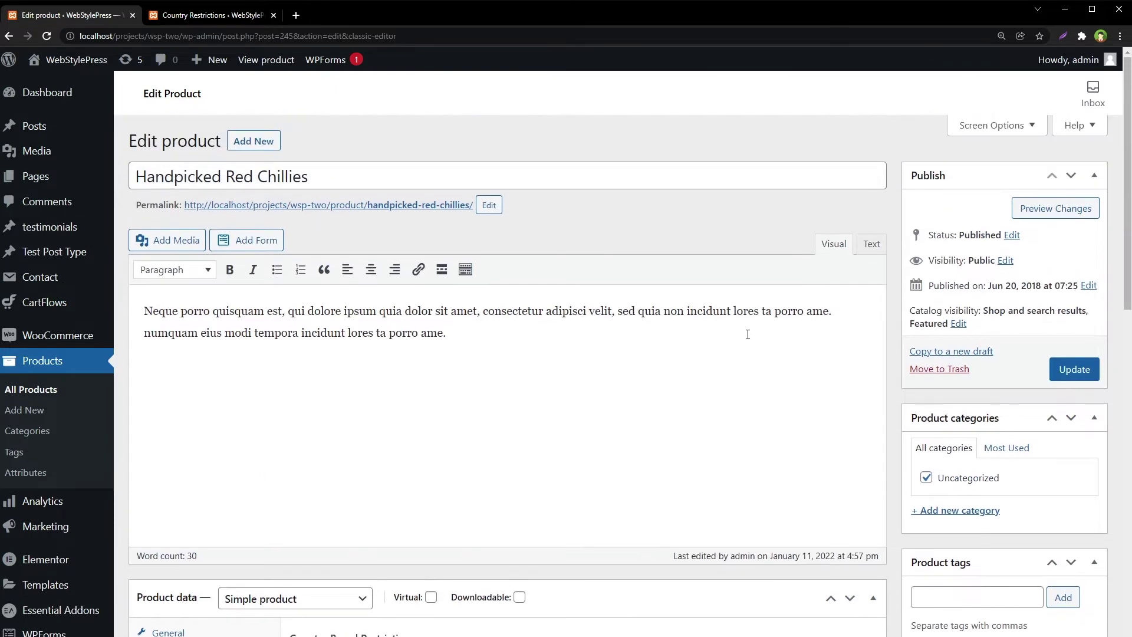
pyautogui.click(405, 211)
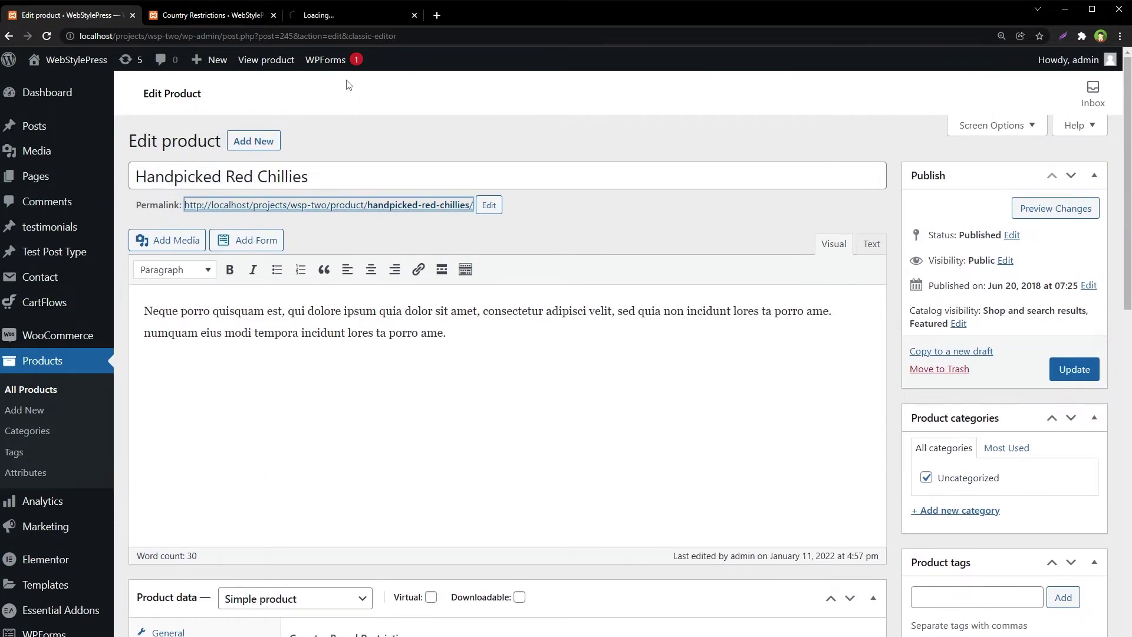
# Step: View the $19.00 storefront page, then return to the Edit product tab's restrictions panel
pyautogui.click(353, 14)
pyautogui.moveTo(271, 2); pyautogui.dragTo(230, 5)
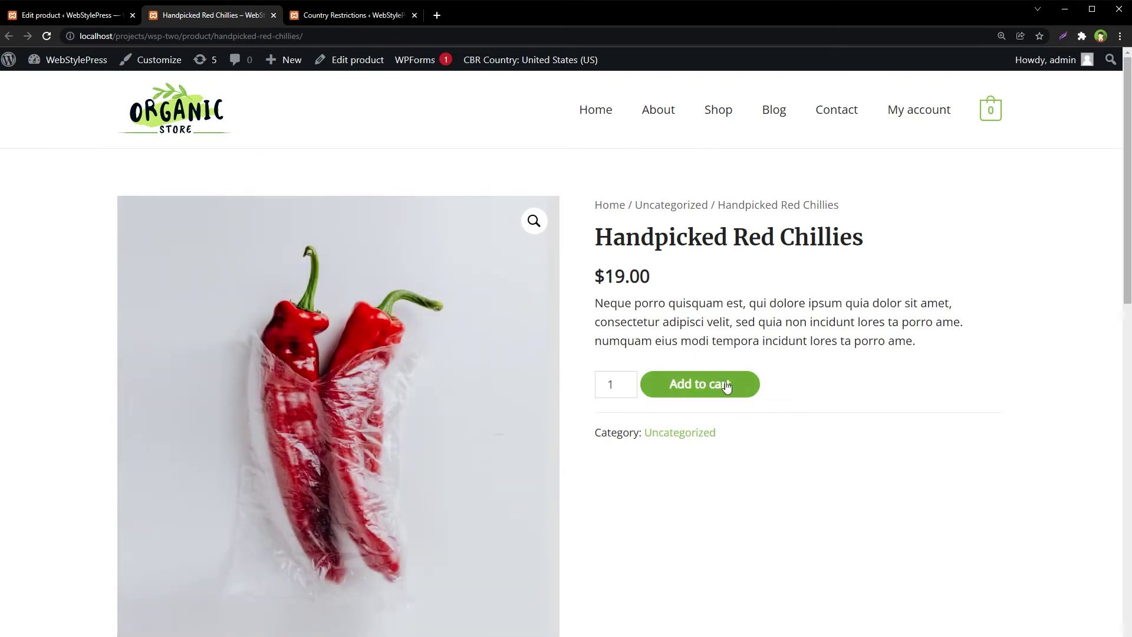
pyautogui.click(100, 16)
pyautogui.scroll(-9, 720, 344)
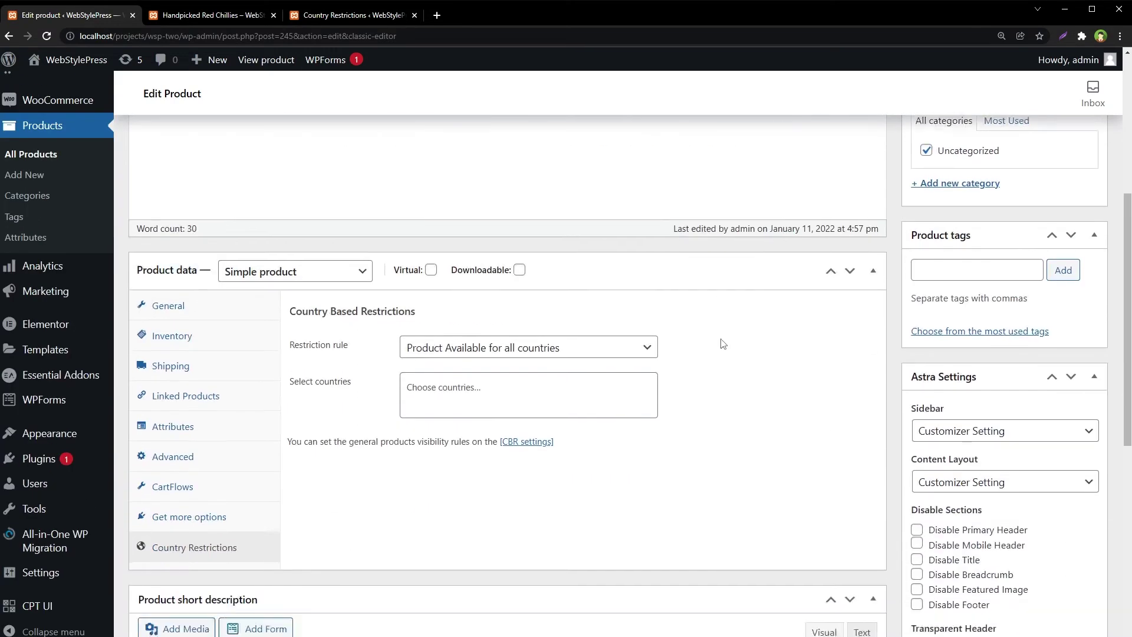
pyautogui.scroll(3, 724, 338)
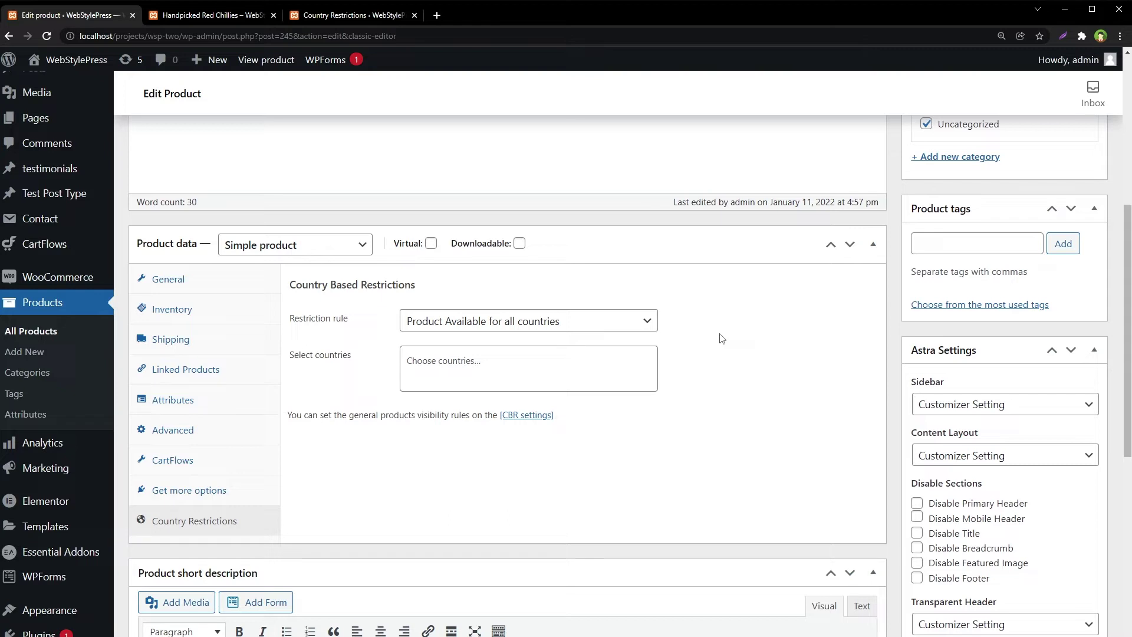
# Step: Set Product not Available for selected countries, add United Kingdom (UK) and United Arab Emirates, and update
pyautogui.click(592, 332)
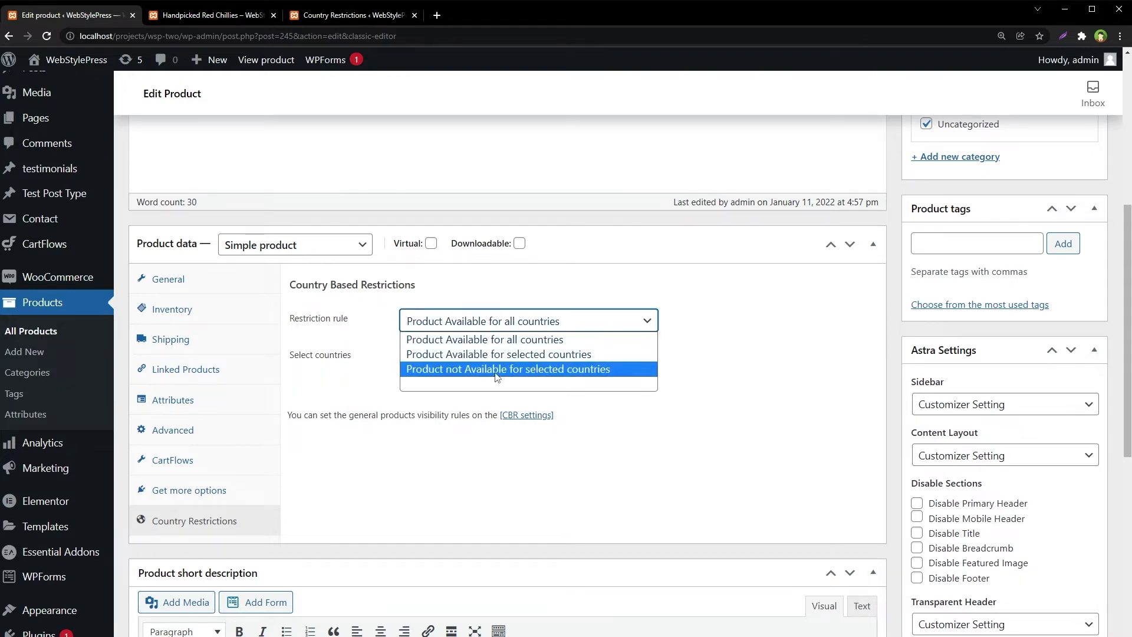
pyautogui.click(559, 370)
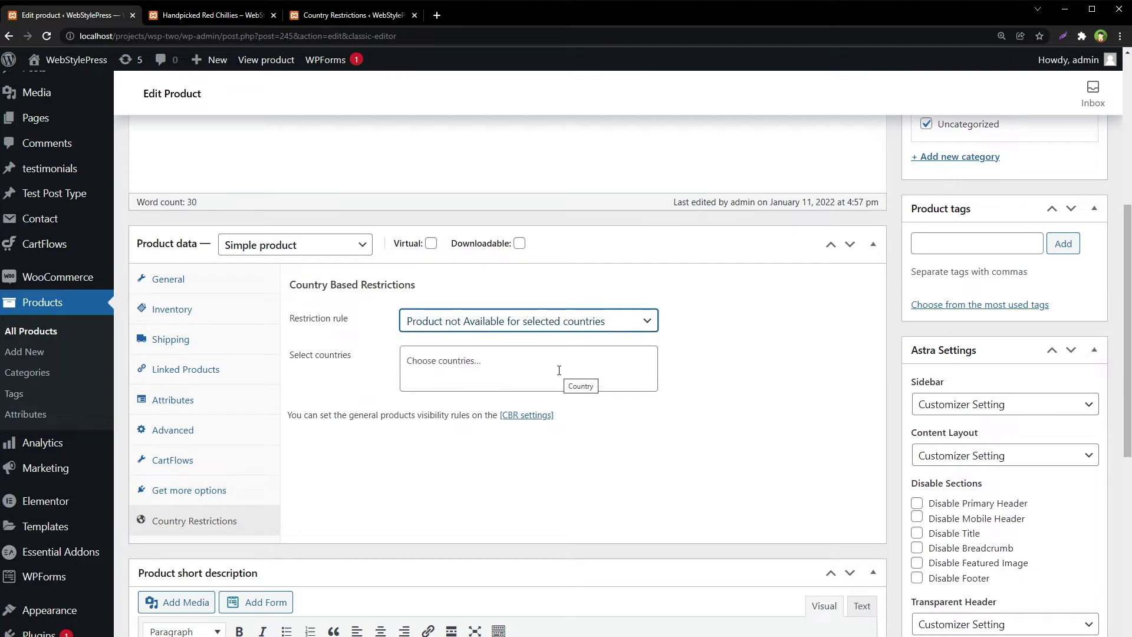
pyautogui.click(560, 369)
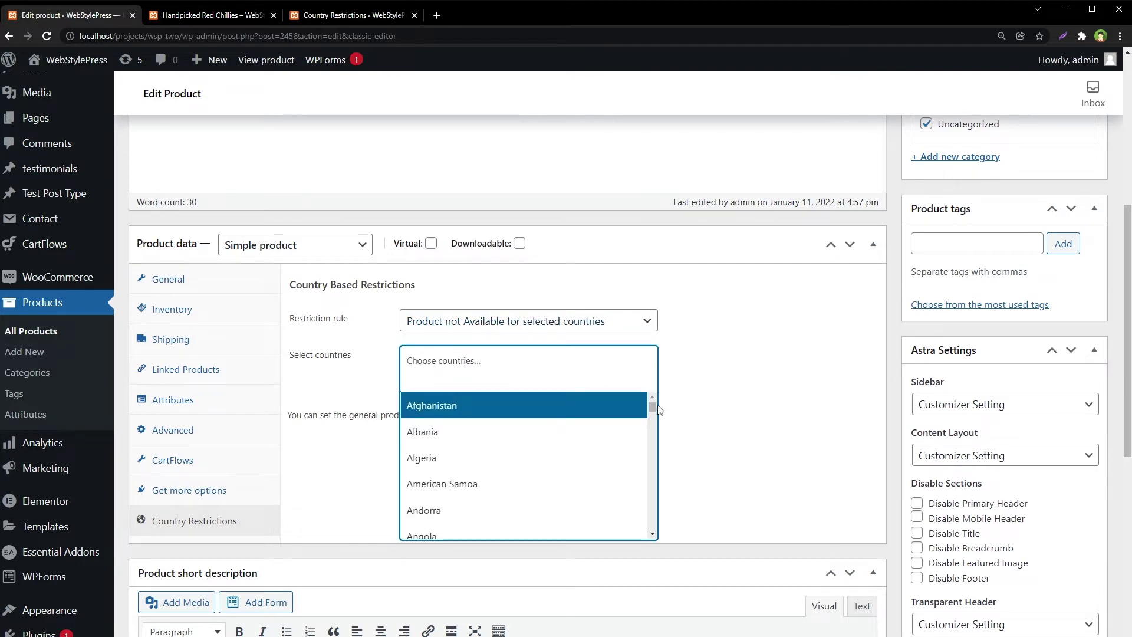
pyautogui.moveTo(652, 407); pyautogui.dragTo(653, 514)
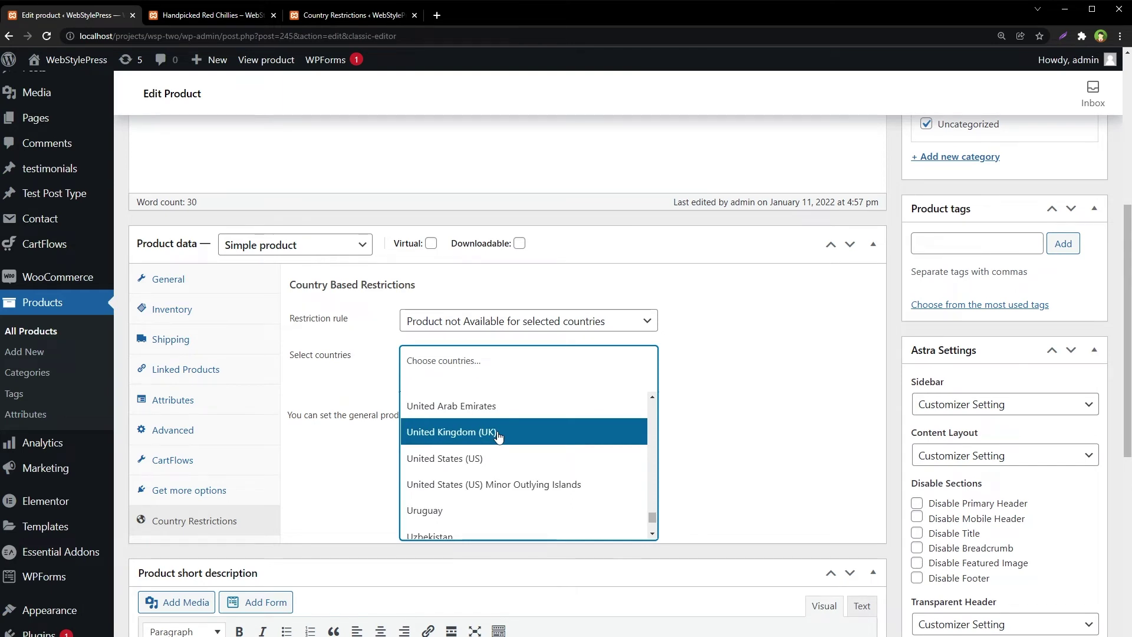
pyautogui.click(498, 435)
pyautogui.click(548, 374)
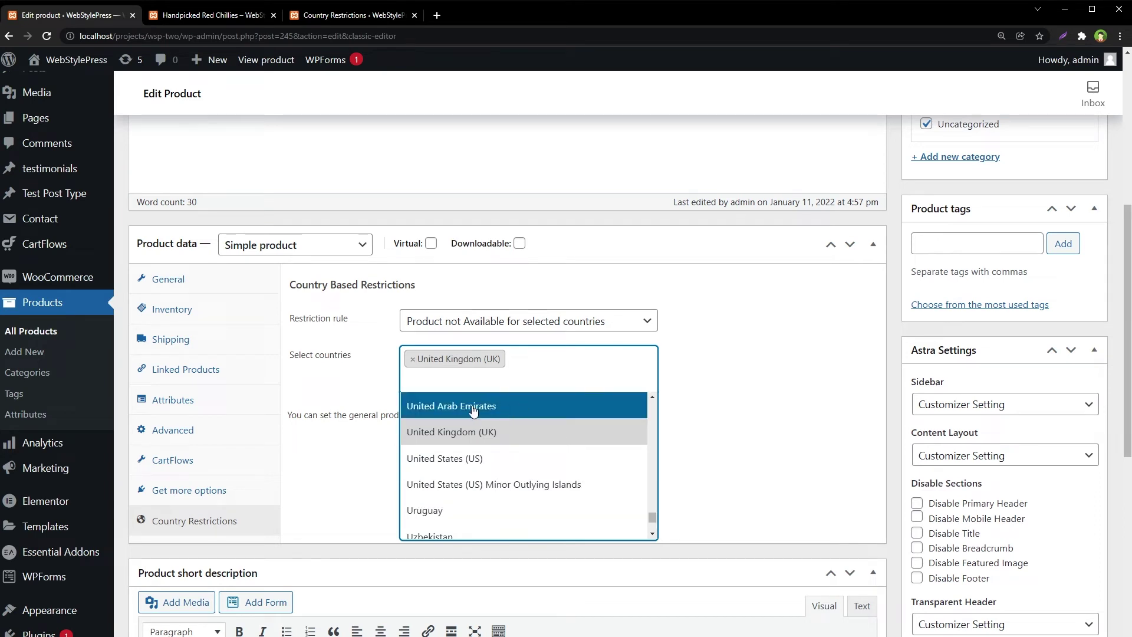
pyautogui.click(510, 409)
pyautogui.scroll(5, 741, 370)
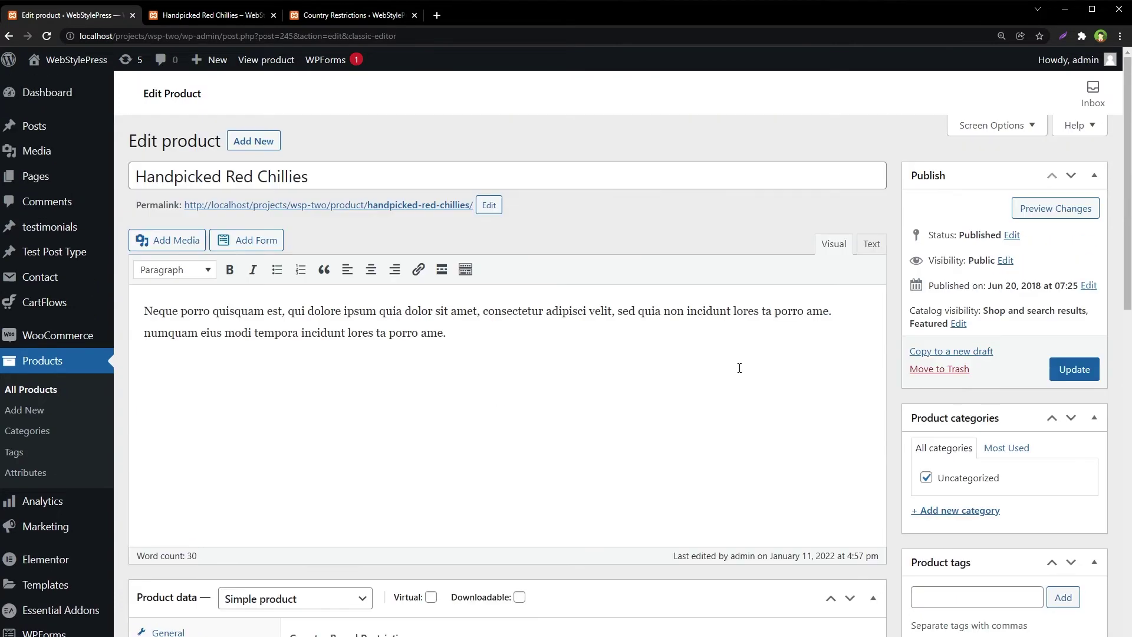
pyautogui.click(1074, 369)
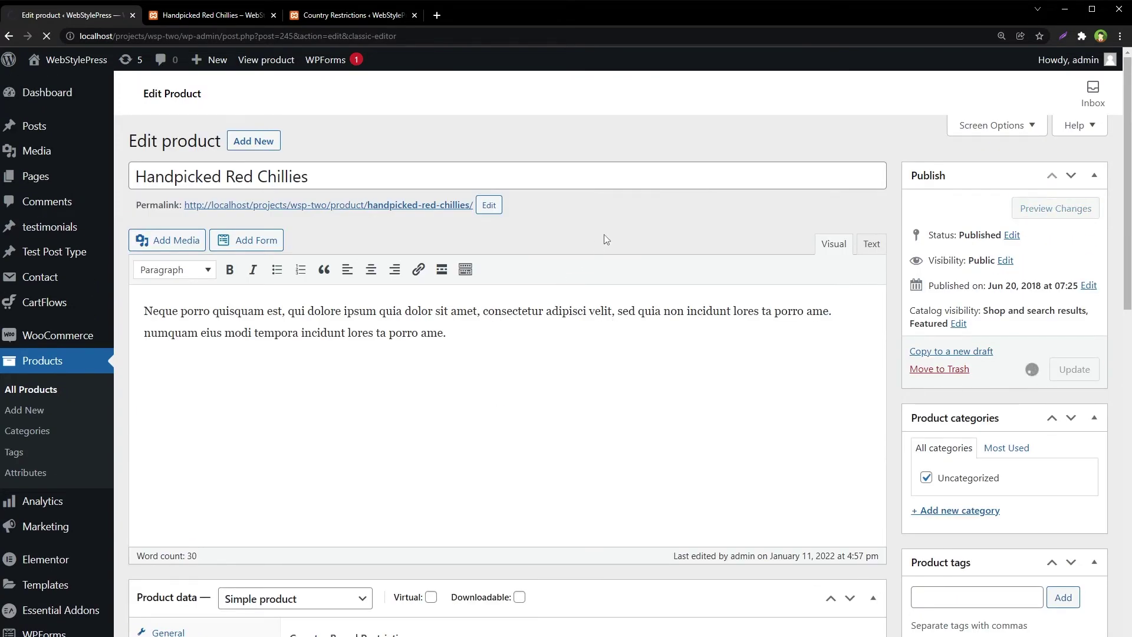
# Step: Reload the Handpicked Red Chillies storefront page, still $19.00 with Add to cart for the US
pyautogui.hotkey('ctrl', 'Tab')
pyautogui.moveTo(539, 65)
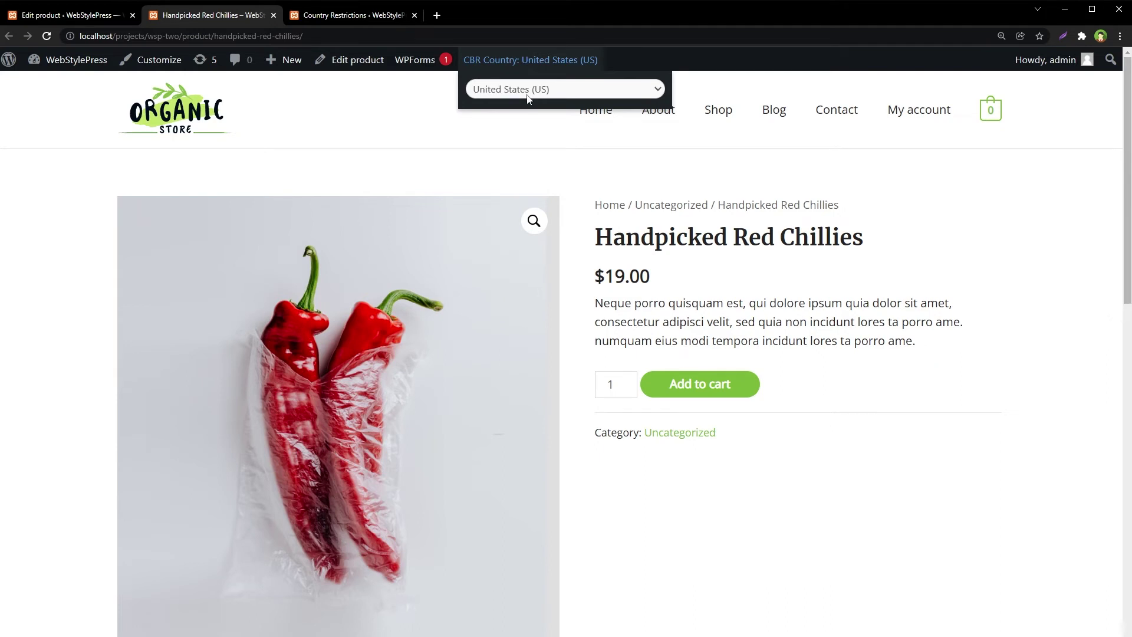
pyautogui.click(579, 135)
pyautogui.click(337, 38)
pyautogui.press('Return')
# Step: Preview as United Kingdom (UK) and highlight the not-available notice replacing Add to cart
pyautogui.click(540, 90)
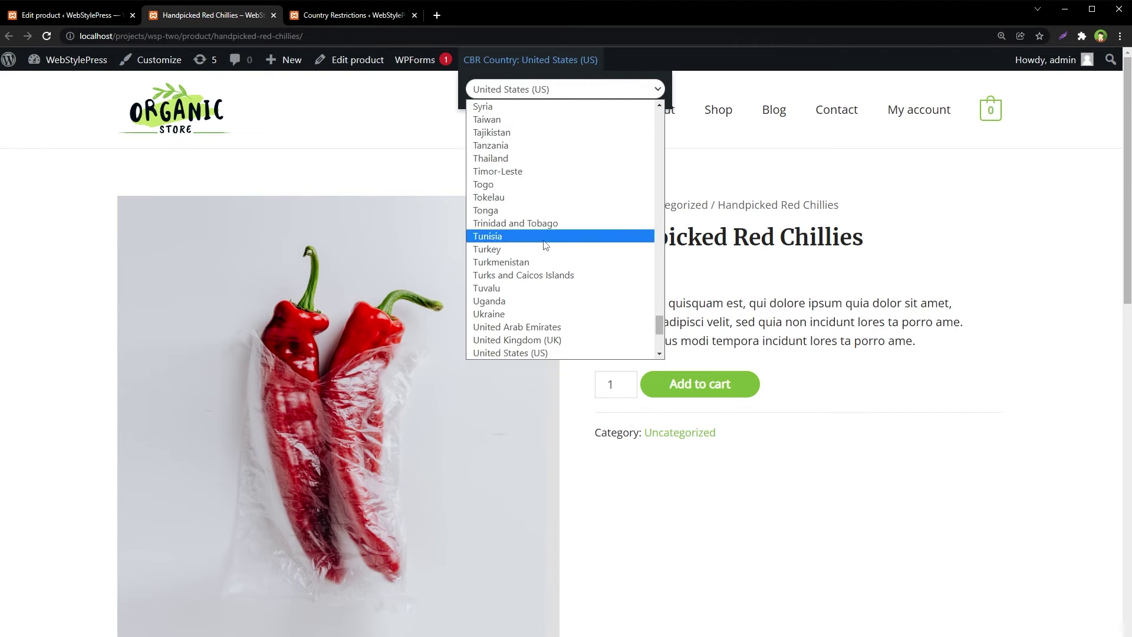
pyautogui.click(556, 340)
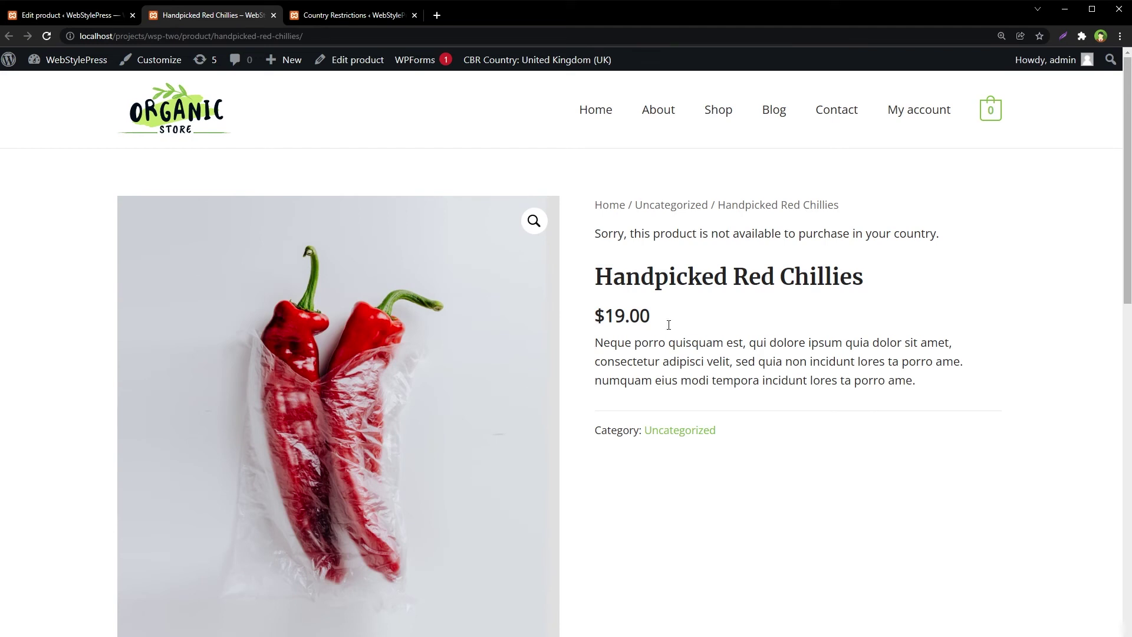
pyautogui.moveTo(776, 490); pyautogui.dragTo(604, 315)
pyautogui.click(590, 257)
pyautogui.moveTo(805, 467); pyautogui.dragTo(950, 232)
pyautogui.click(624, 239)
pyautogui.click(950, 233)
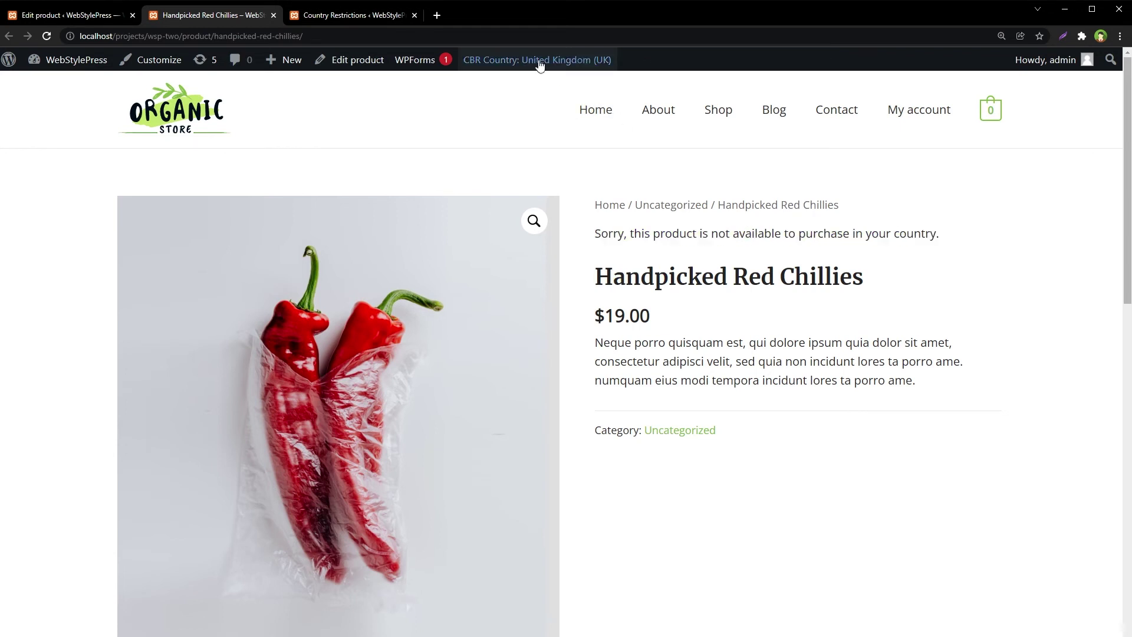
# Step: Preview as United Arab Emirates and highlight the not-available sentence
pyautogui.click(531, 92)
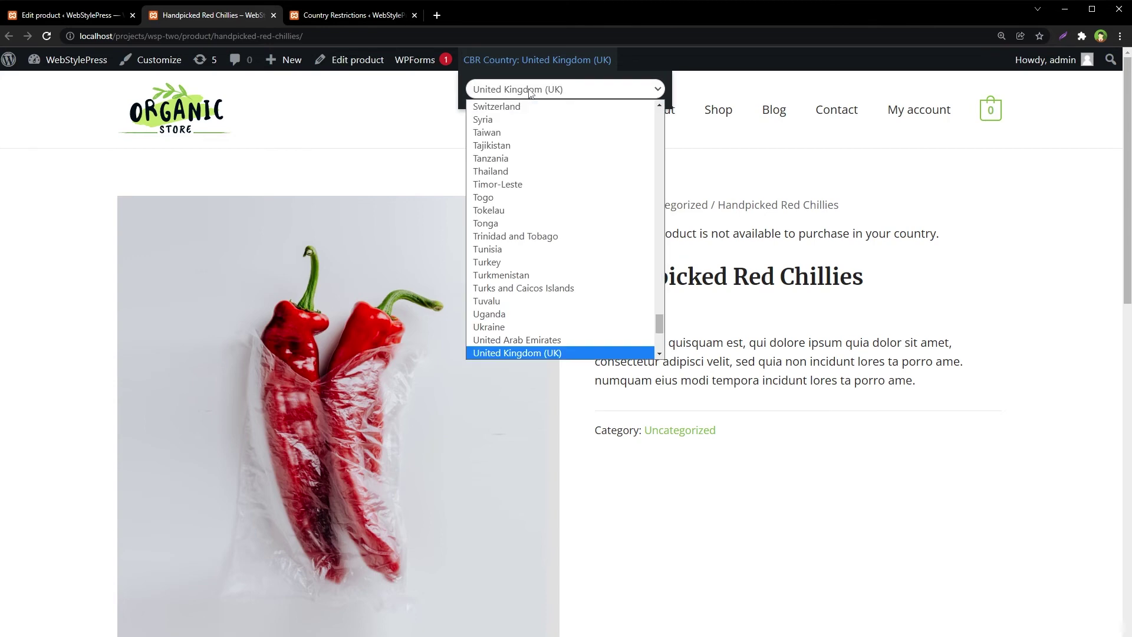
pyautogui.scroll(1, 538, 197)
pyautogui.scroll(-4, 541, 203)
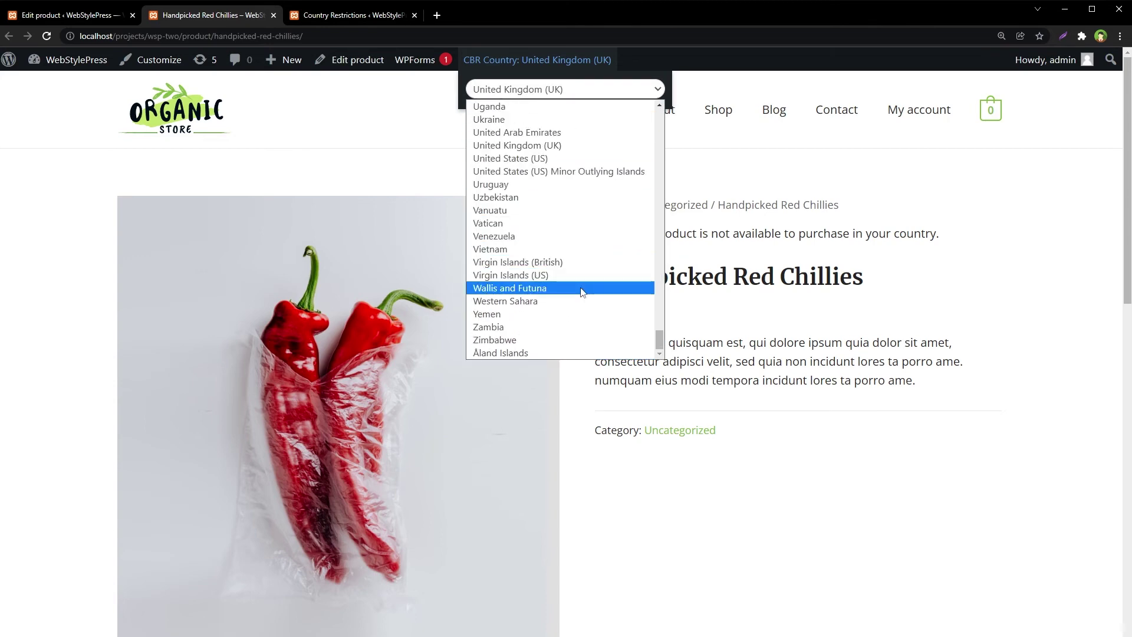
pyautogui.click(497, 134)
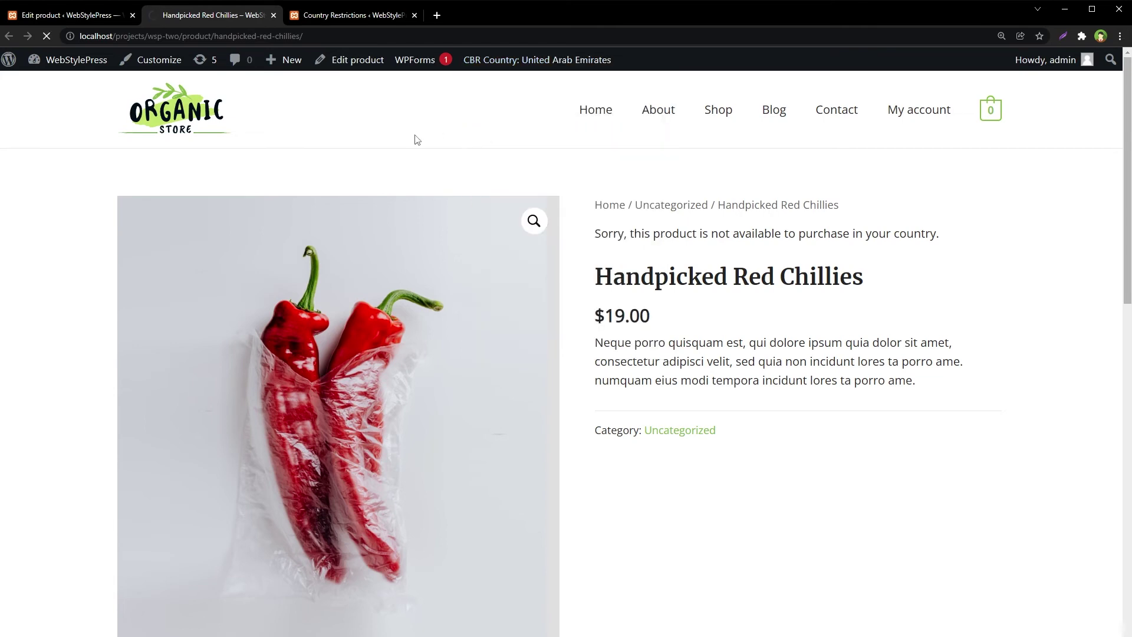
pyautogui.moveTo(588, 235); pyautogui.dragTo(649, 232)
pyautogui.click(648, 232)
pyautogui.moveTo(597, 231); pyautogui.dragTo(946, 234)
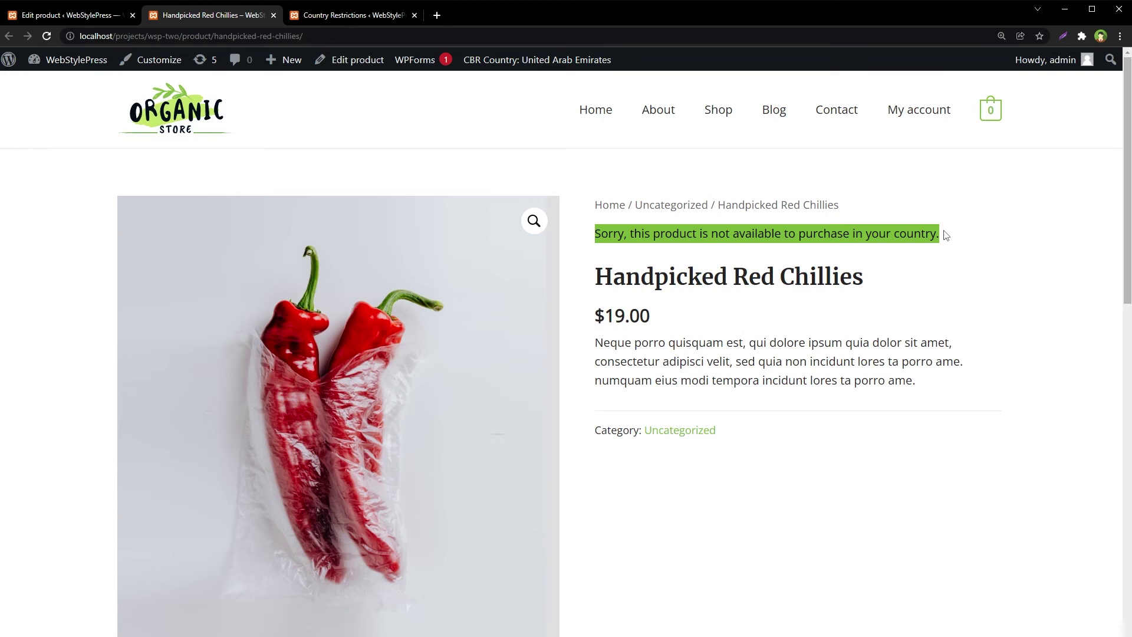
pyautogui.click(777, 453)
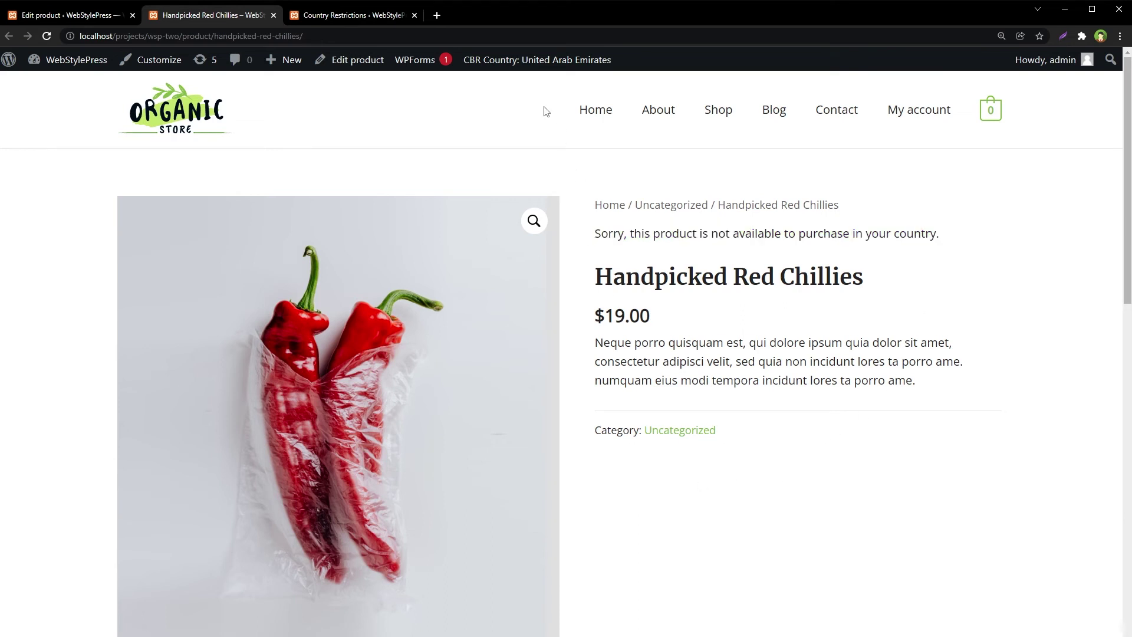
# Step: Switch the preview country back to United States (US), restoring Add to cart
pyautogui.click(534, 85)
pyautogui.scroll(3, 539, 130)
pyautogui.scroll(-5, 542, 136)
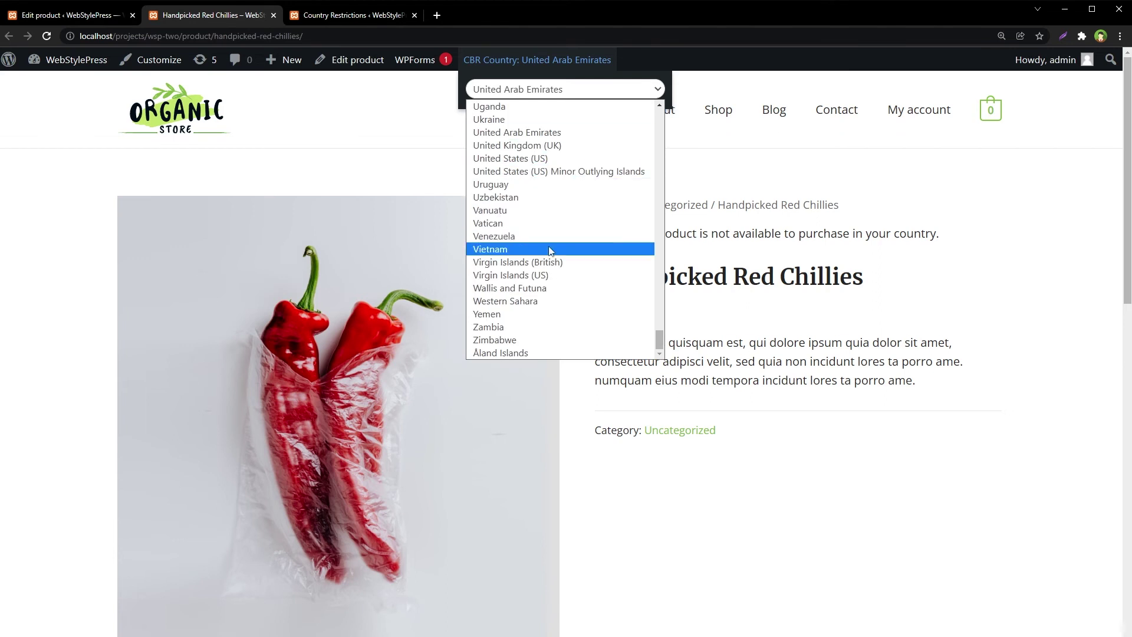
pyautogui.click(569, 159)
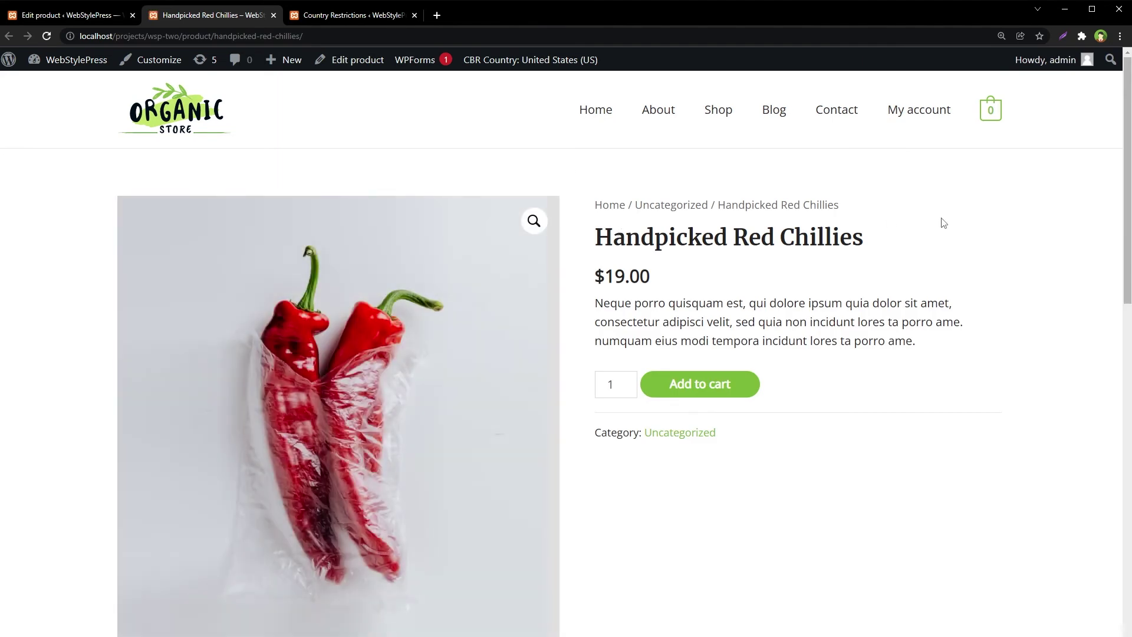
# Step: Add Handpicked Red Chillies to the cart as a US visitor, then remove it from the mini-cart, leaving 0 items
pyautogui.click(690, 393)
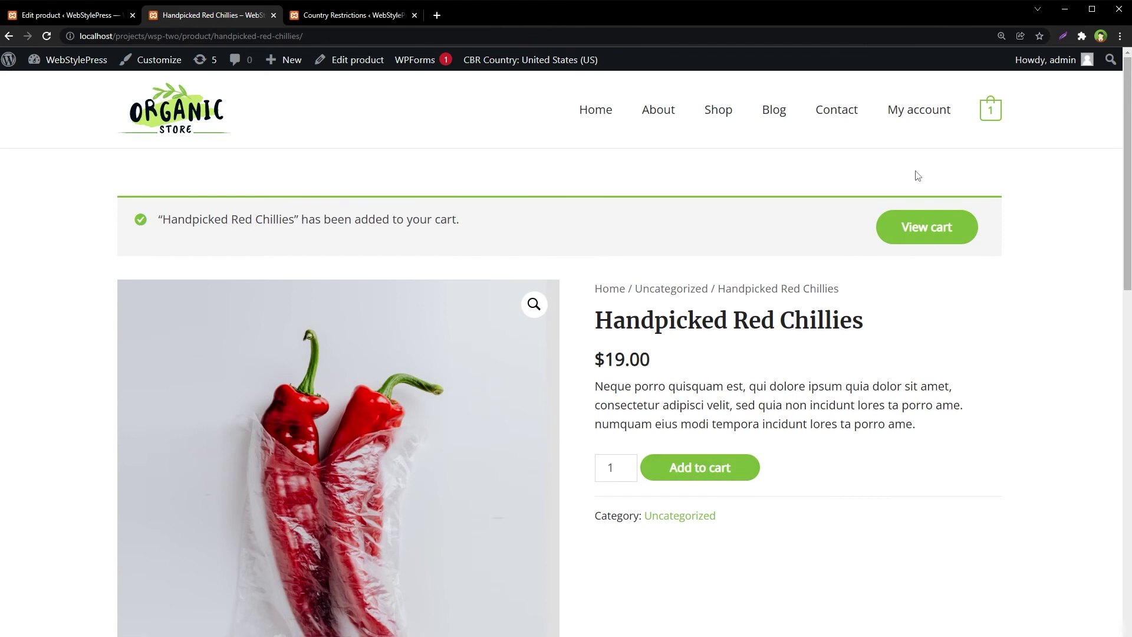
pyautogui.moveTo(986, 118)
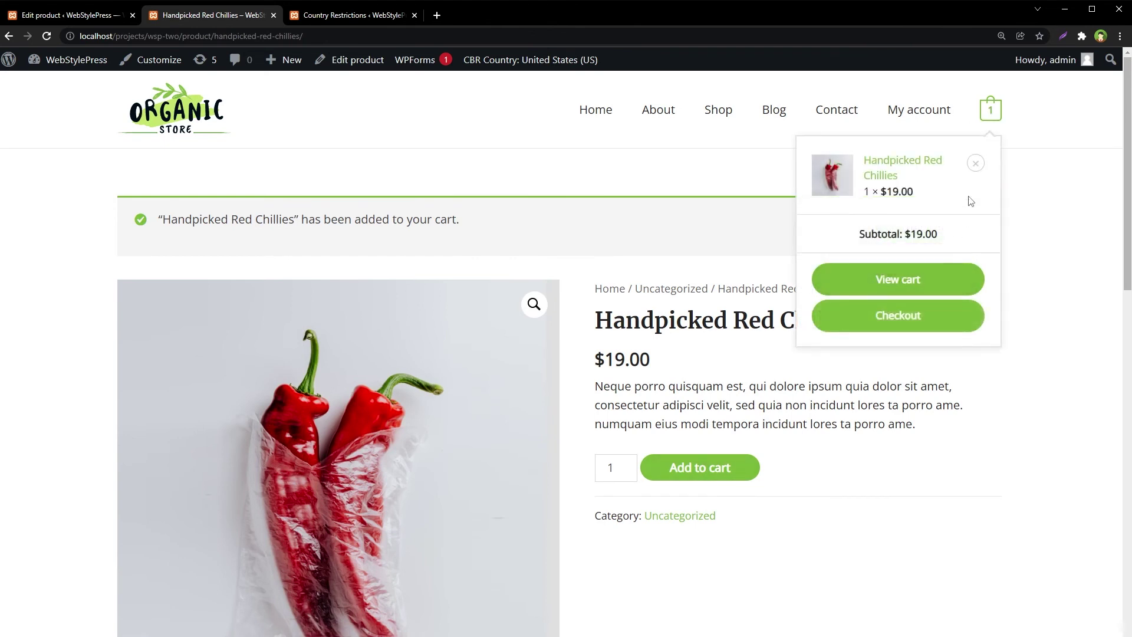
pyautogui.moveTo(511, 70)
pyautogui.click(978, 163)
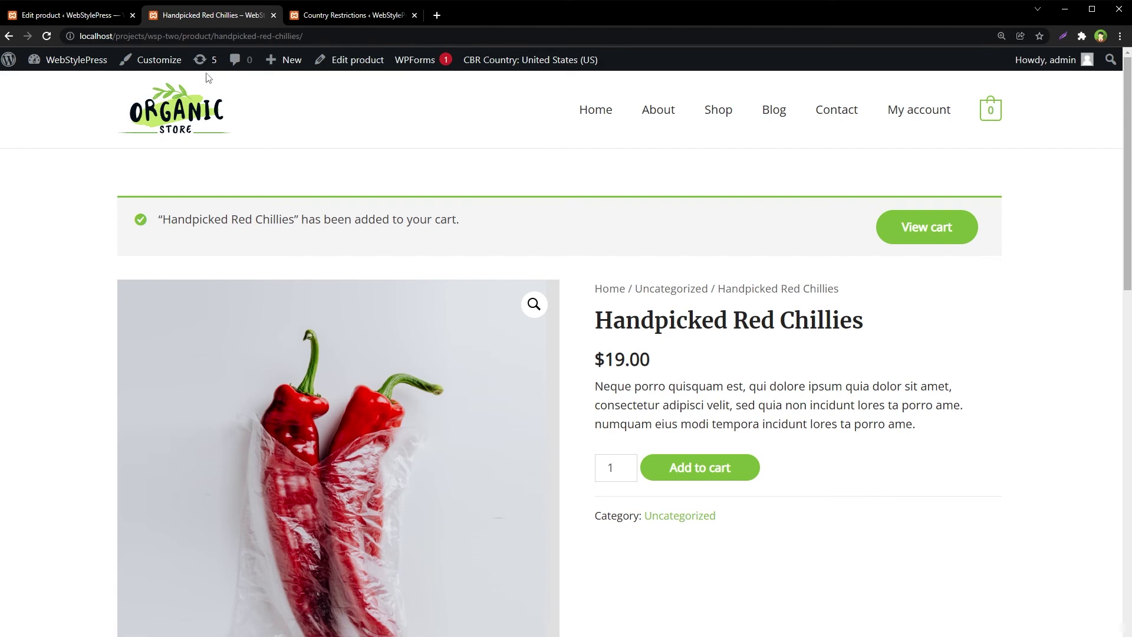
pyautogui.click(101, 16)
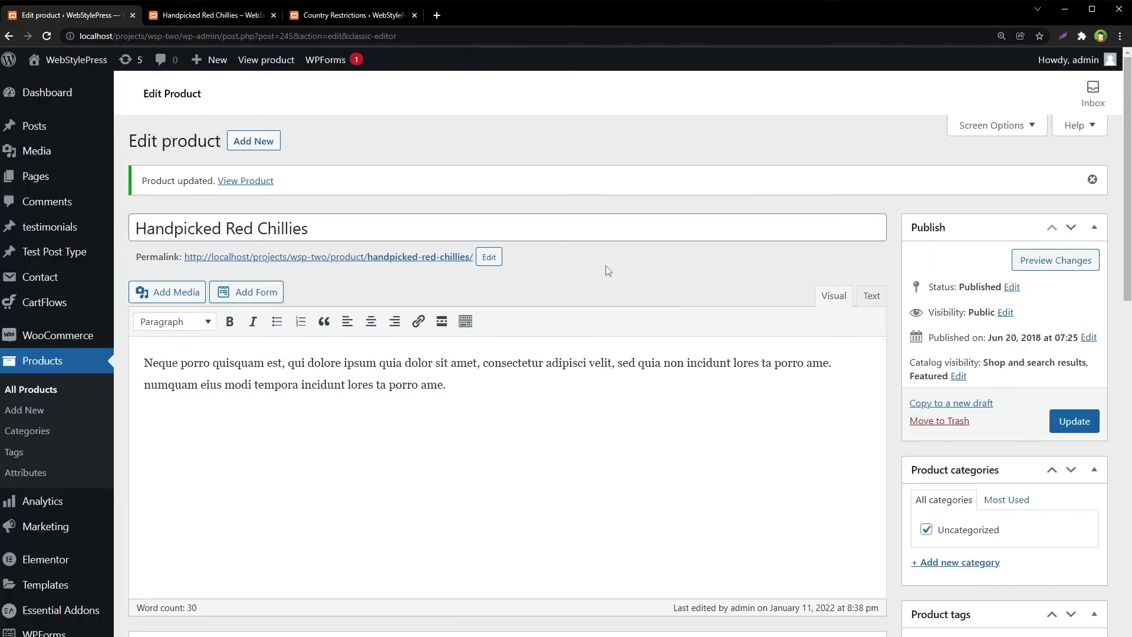
pyautogui.scroll(-7, 649, 275)
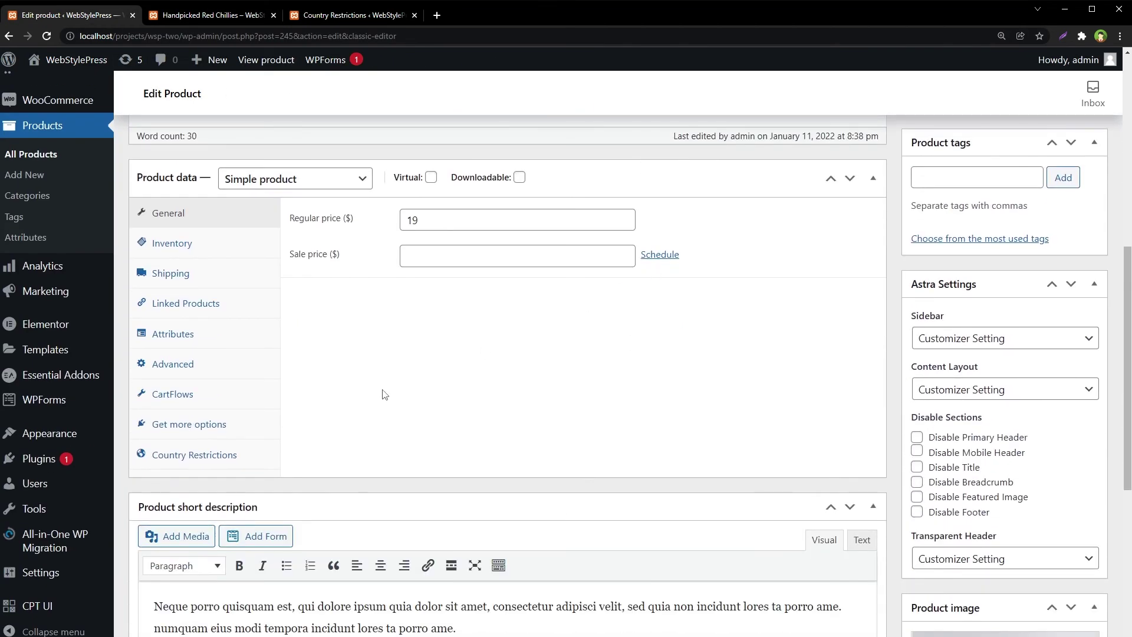
pyautogui.click(211, 457)
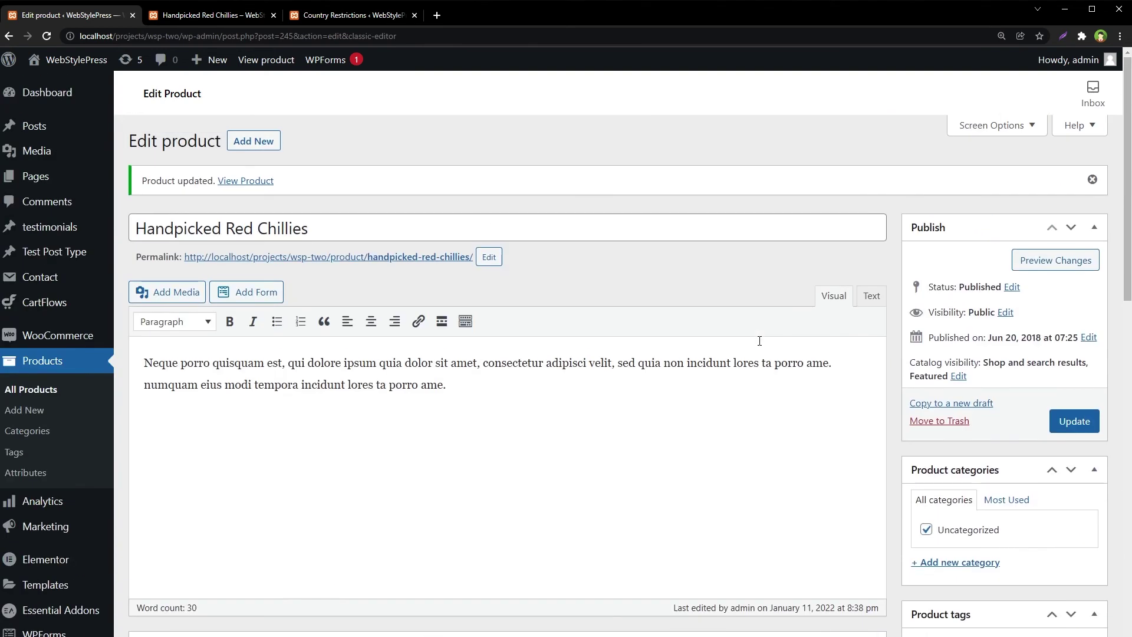
pyautogui.hotkey('ctrl', 'Tab')
pyautogui.moveTo(535, 65)
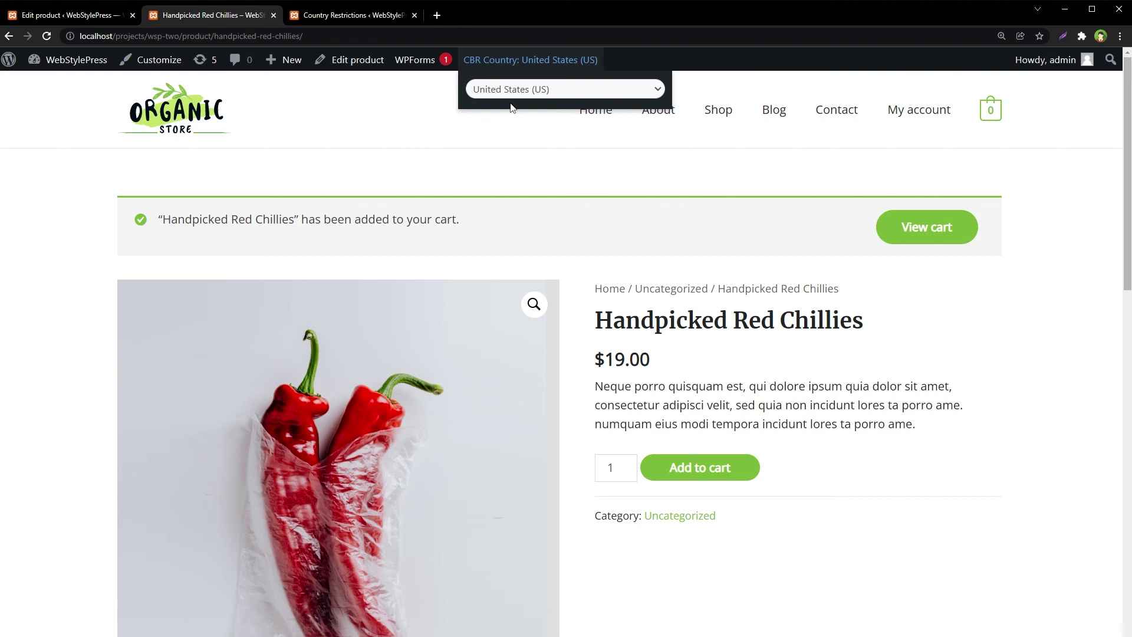
# Step: Return to the Edit product page showing the United Arab Emirates and United Kingdom (UK) restriction rule
pyautogui.click(83, 19)
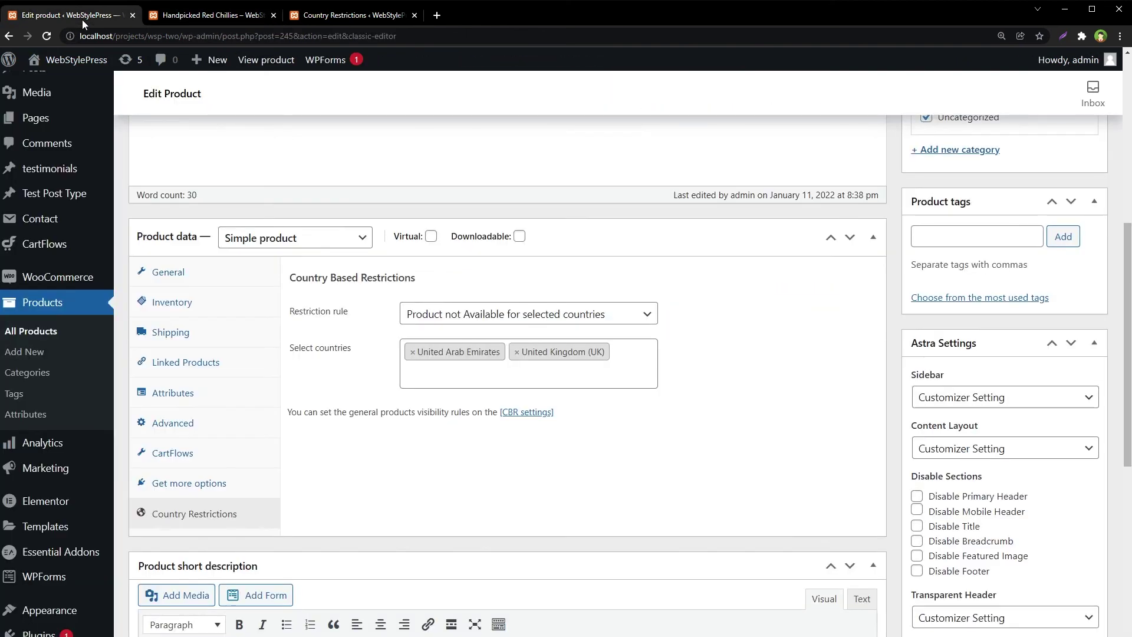